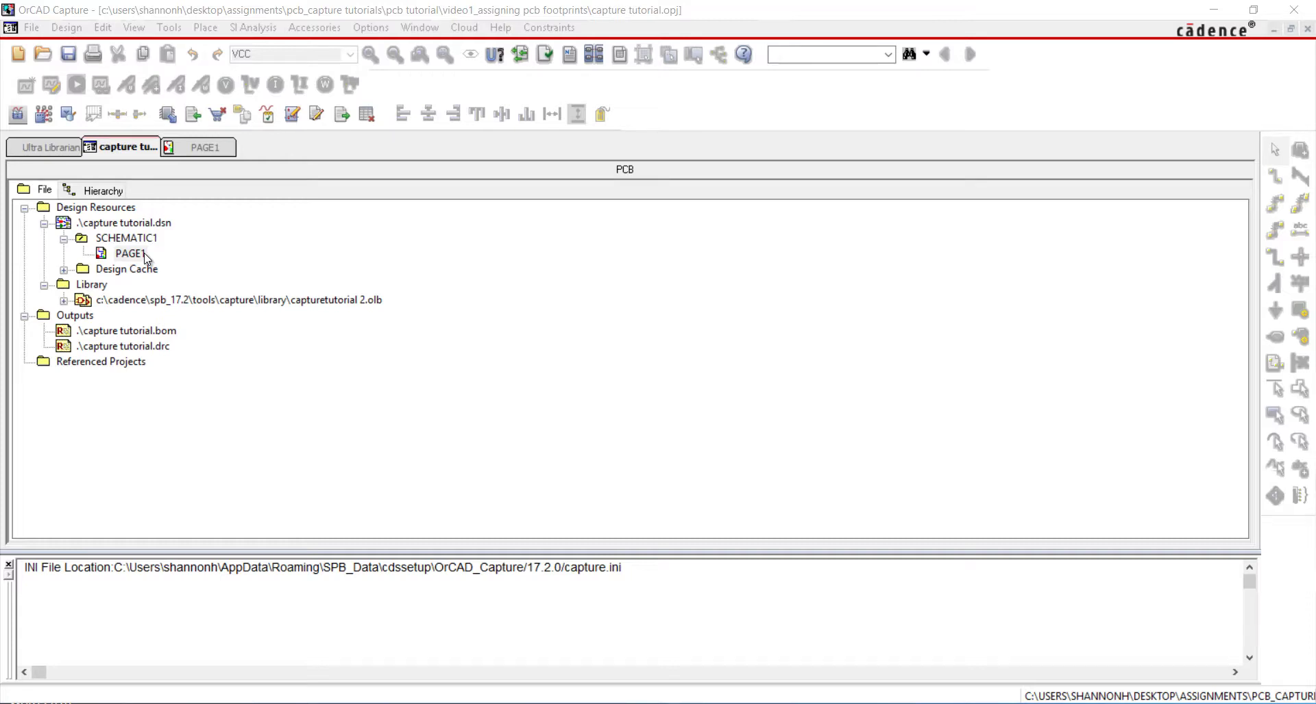
Step: Open PAGE1's Edit Object Properties sheet, then select the PCB Footprint row and C1's footprint cell
right_click(145, 256)
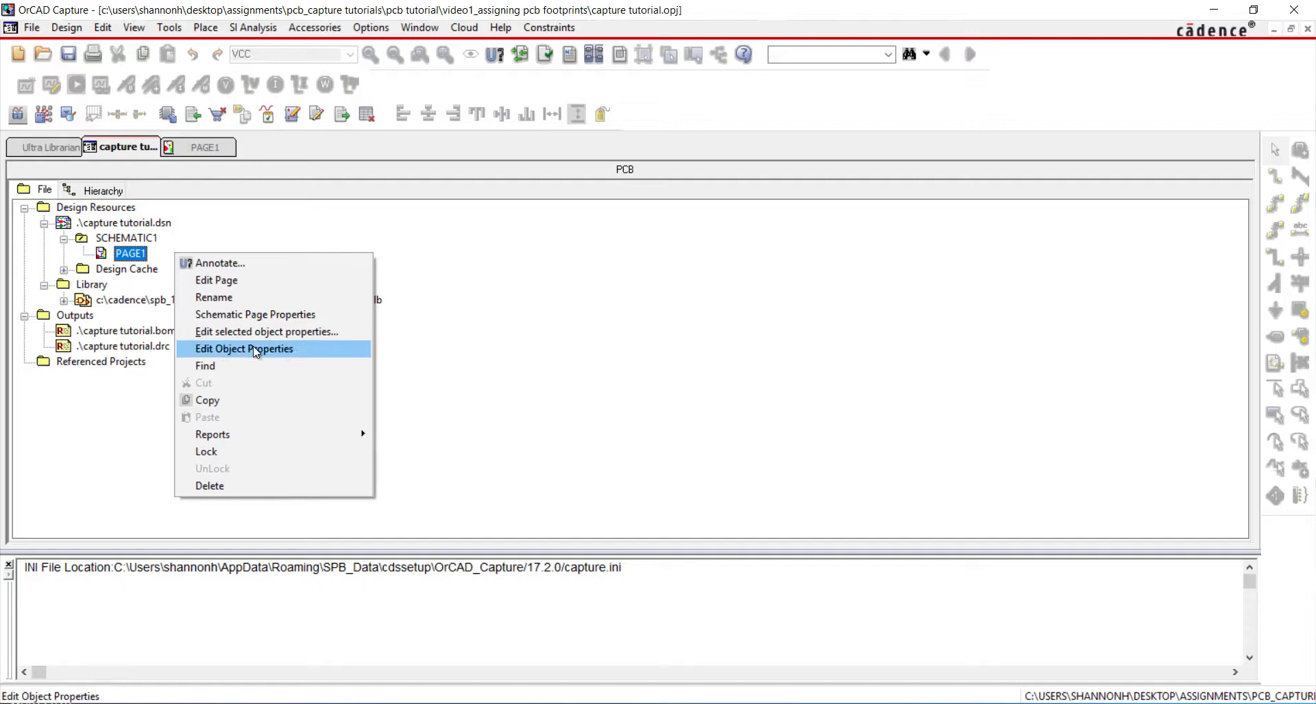
click(255, 352)
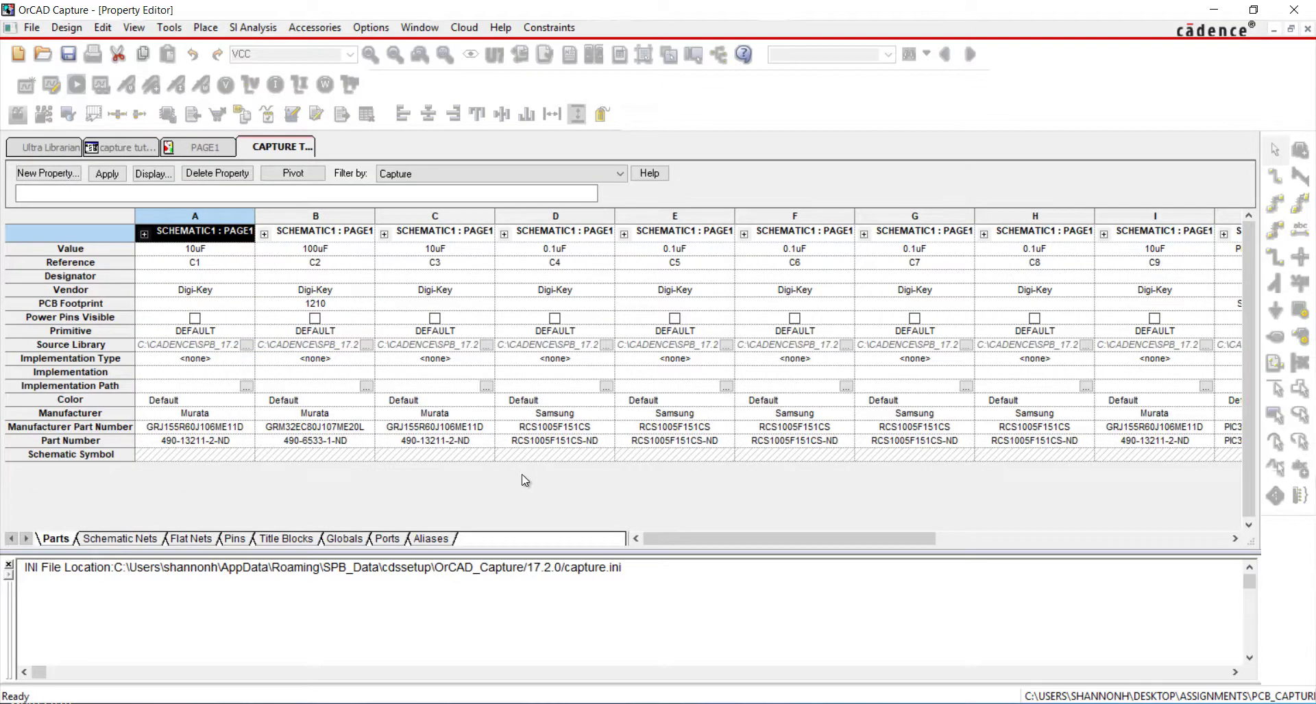
click(118, 304)
drag(665, 538, 626, 546)
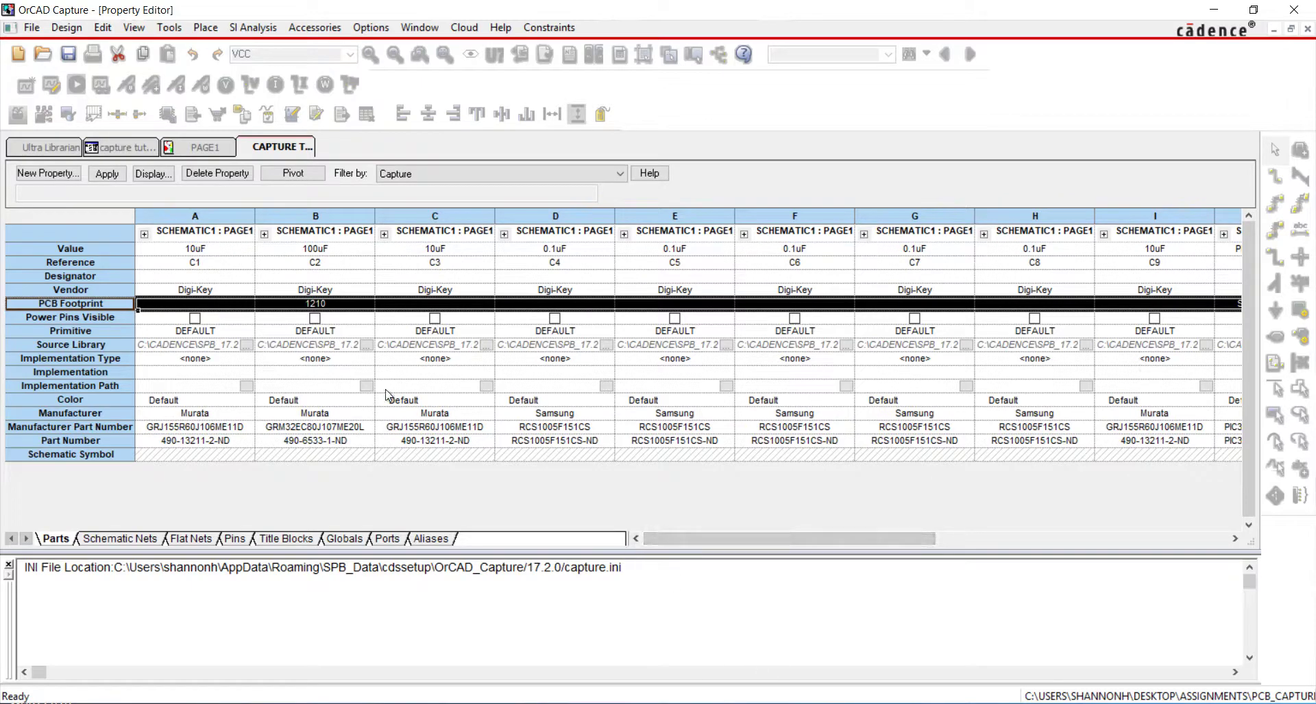
click(233, 308)
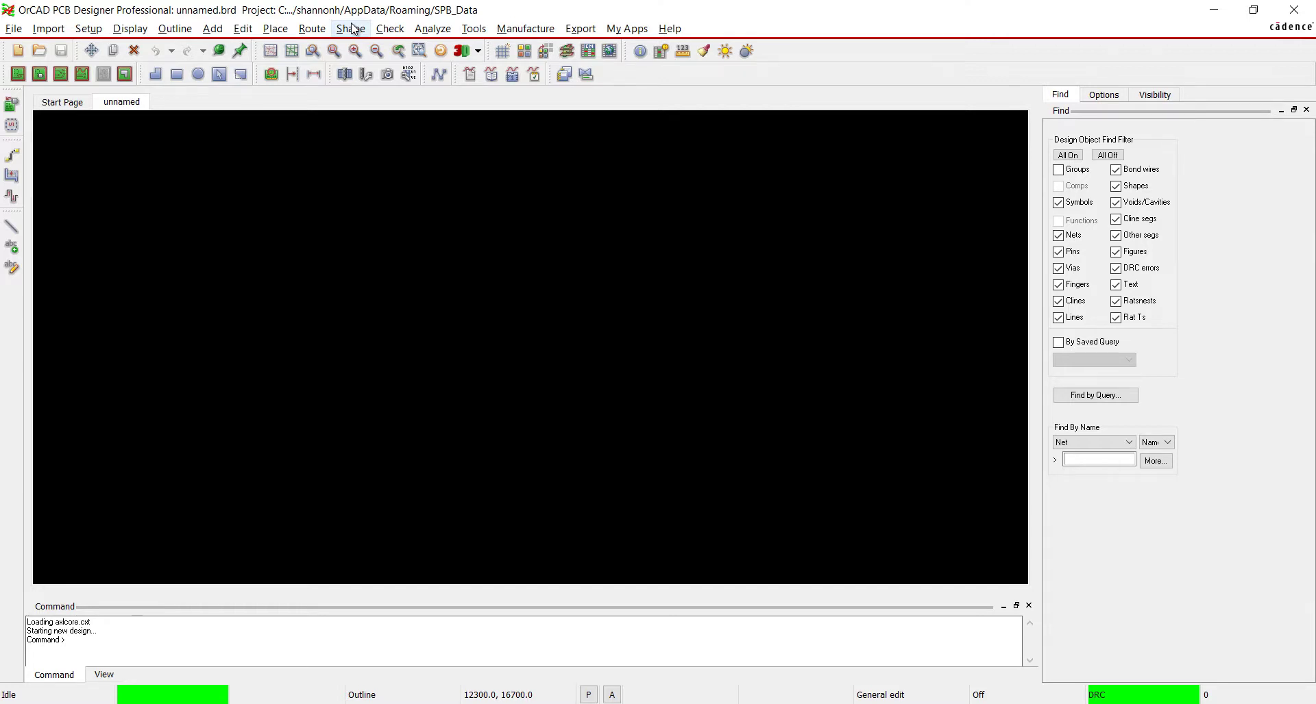
Step: Start manual placement with library footprints included, listing package symbols filtered to *0402*
click(275, 29)
click(322, 44)
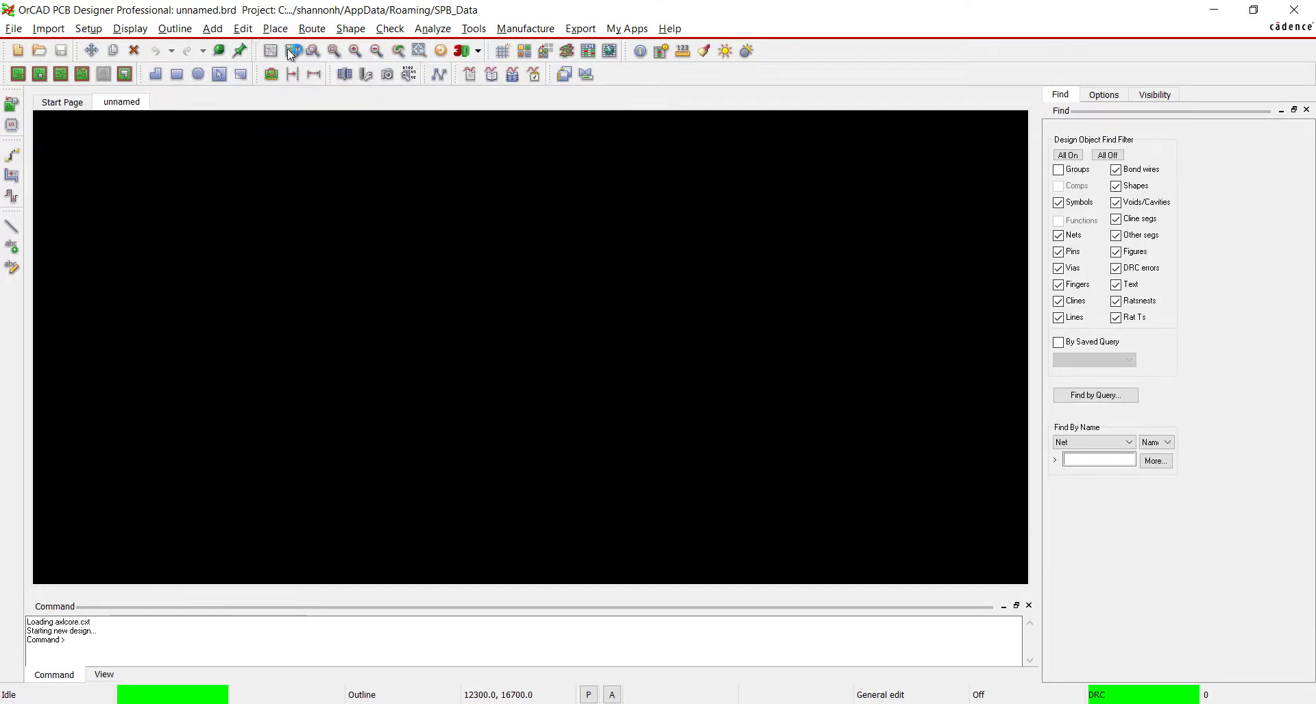
click(1003, 130)
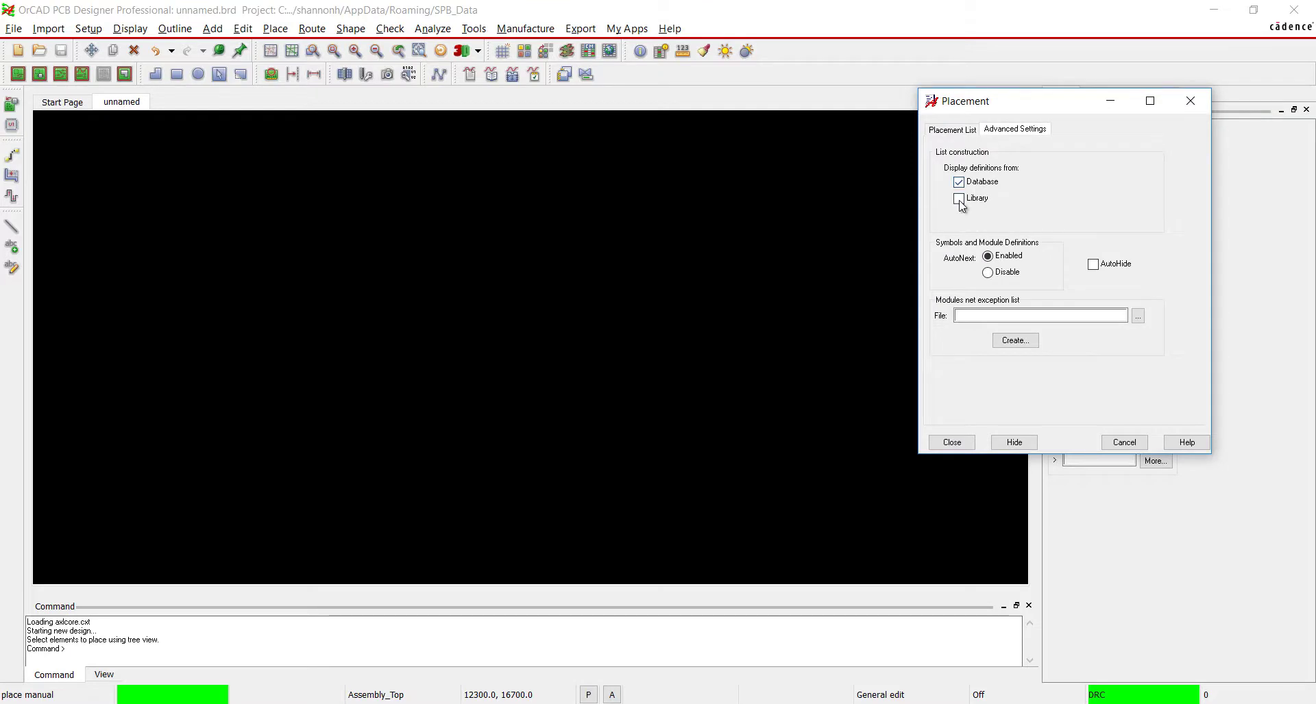
click(959, 198)
click(952, 129)
click(997, 150)
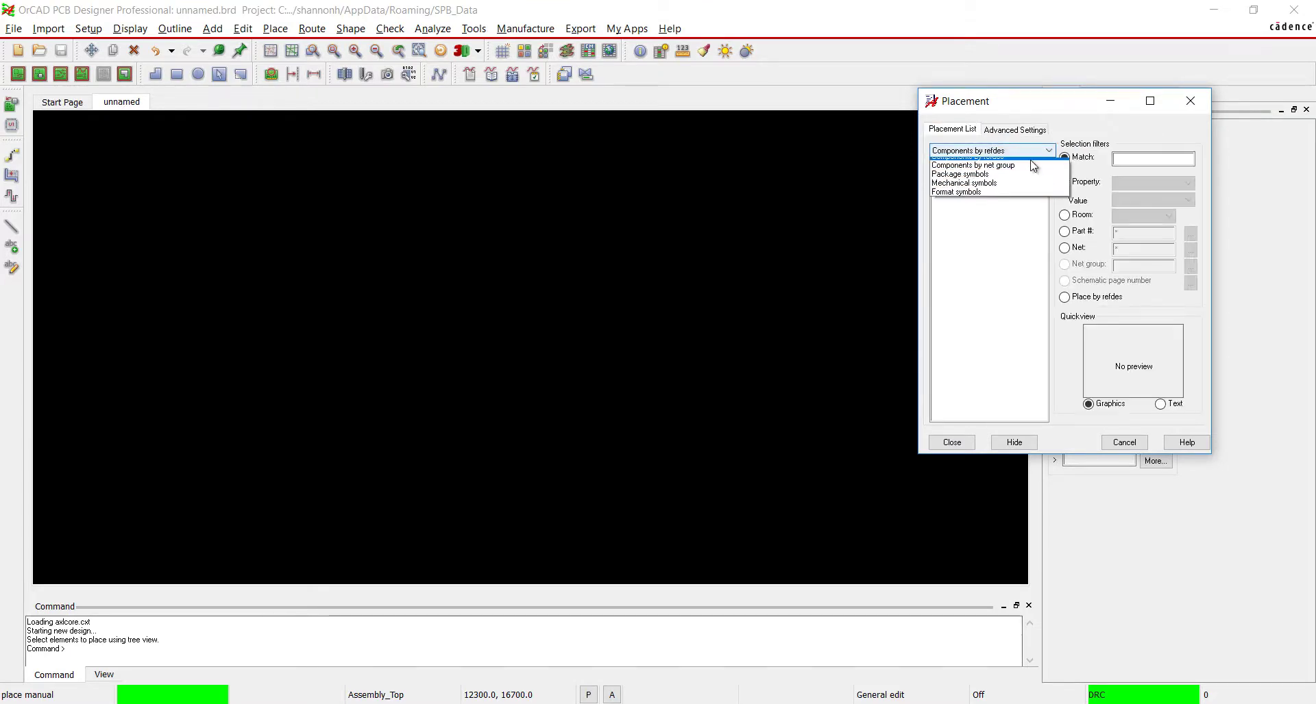
click(1033, 182)
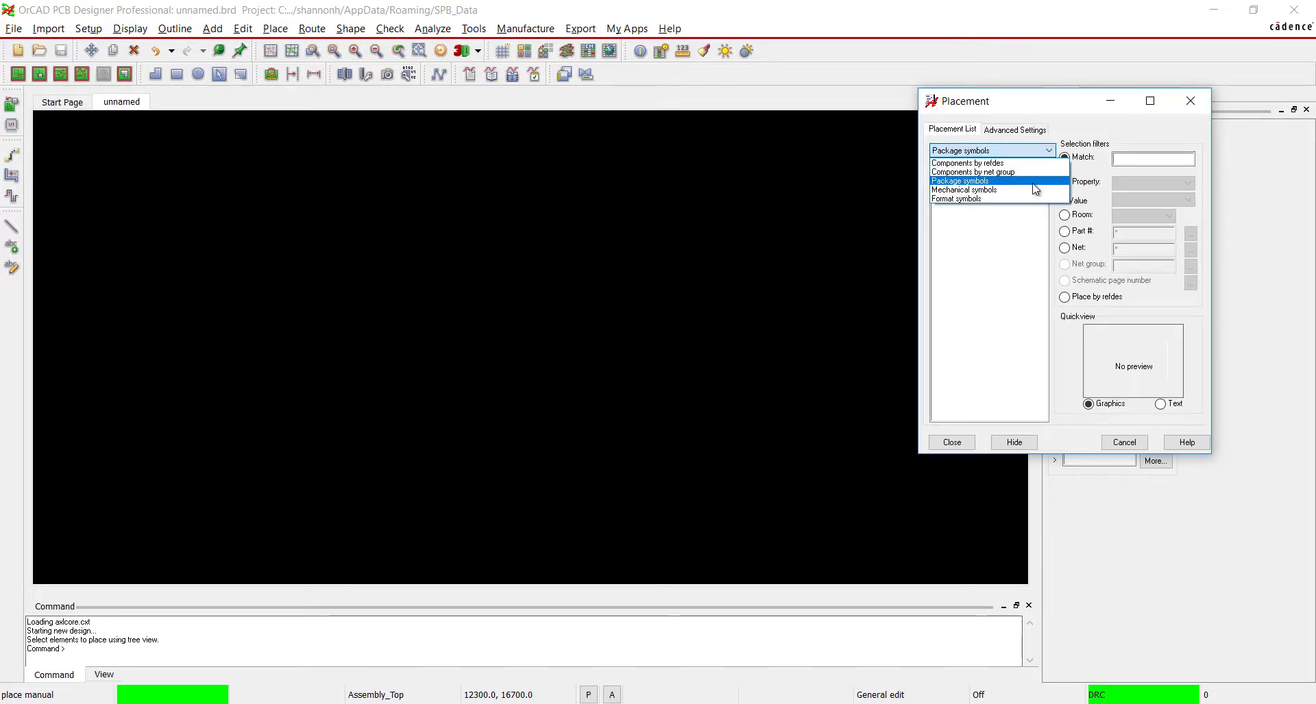
click(1155, 159)
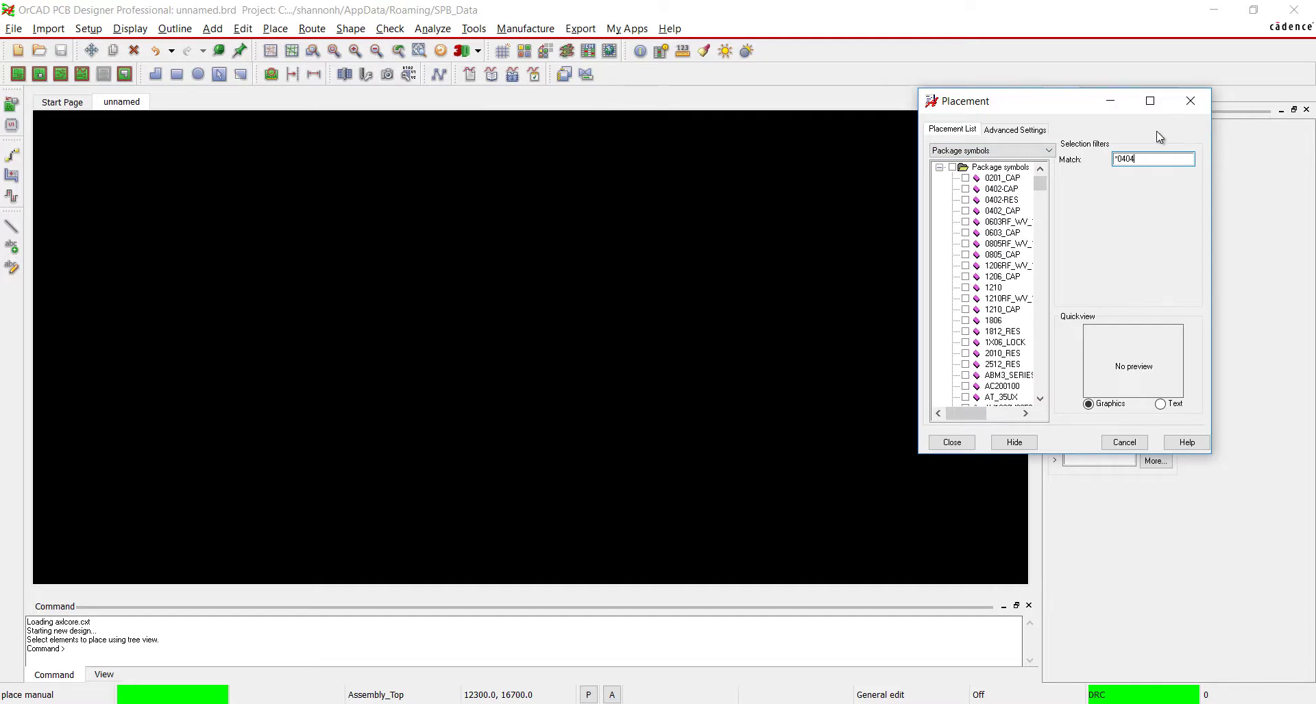
text(*0404)
key(BackSpace)
key(Return)
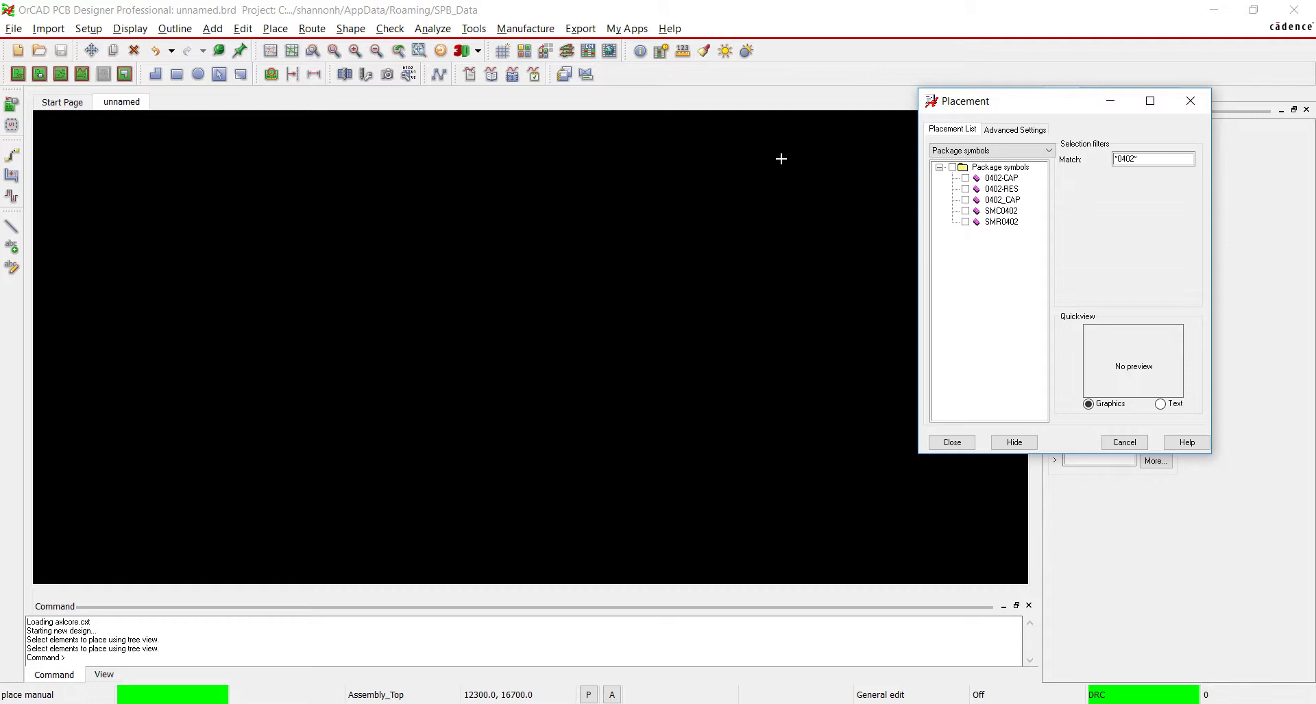
Step: Preview the 0402-CAP, 0402_CAP and SMC0402 footprints one after another
click(965, 178)
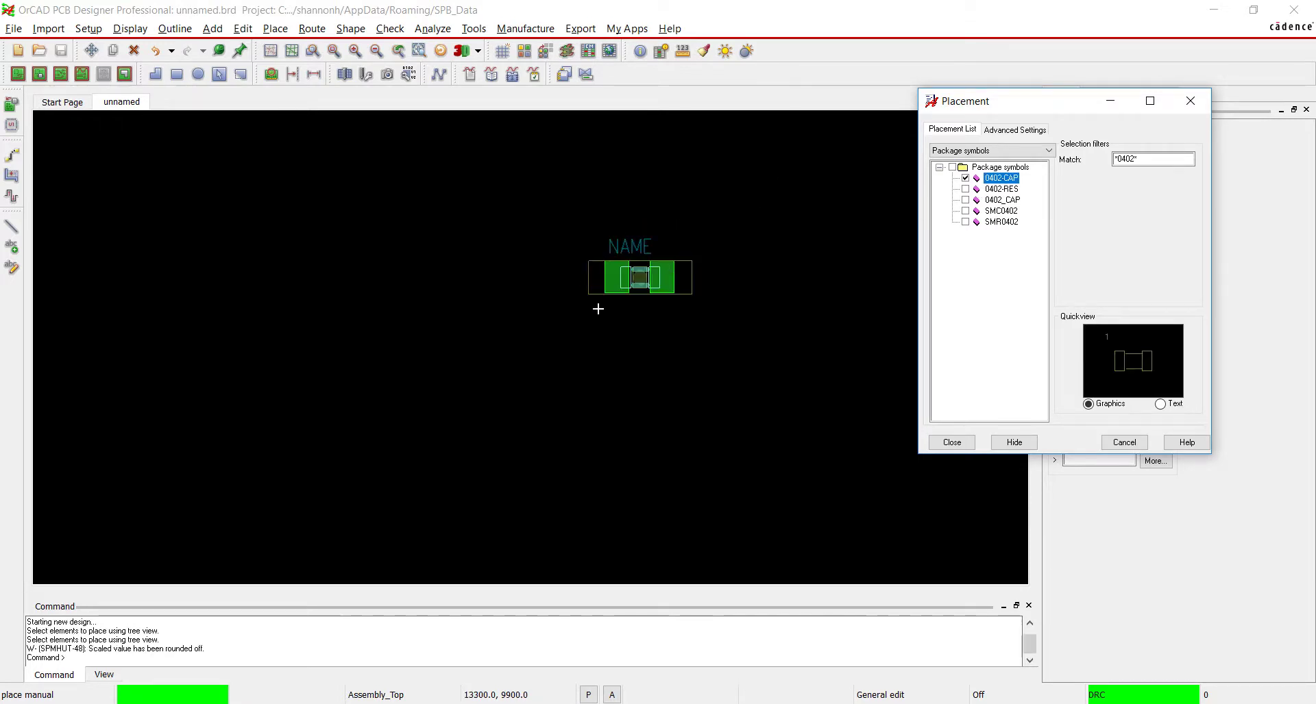
click(965, 178)
click(965, 199)
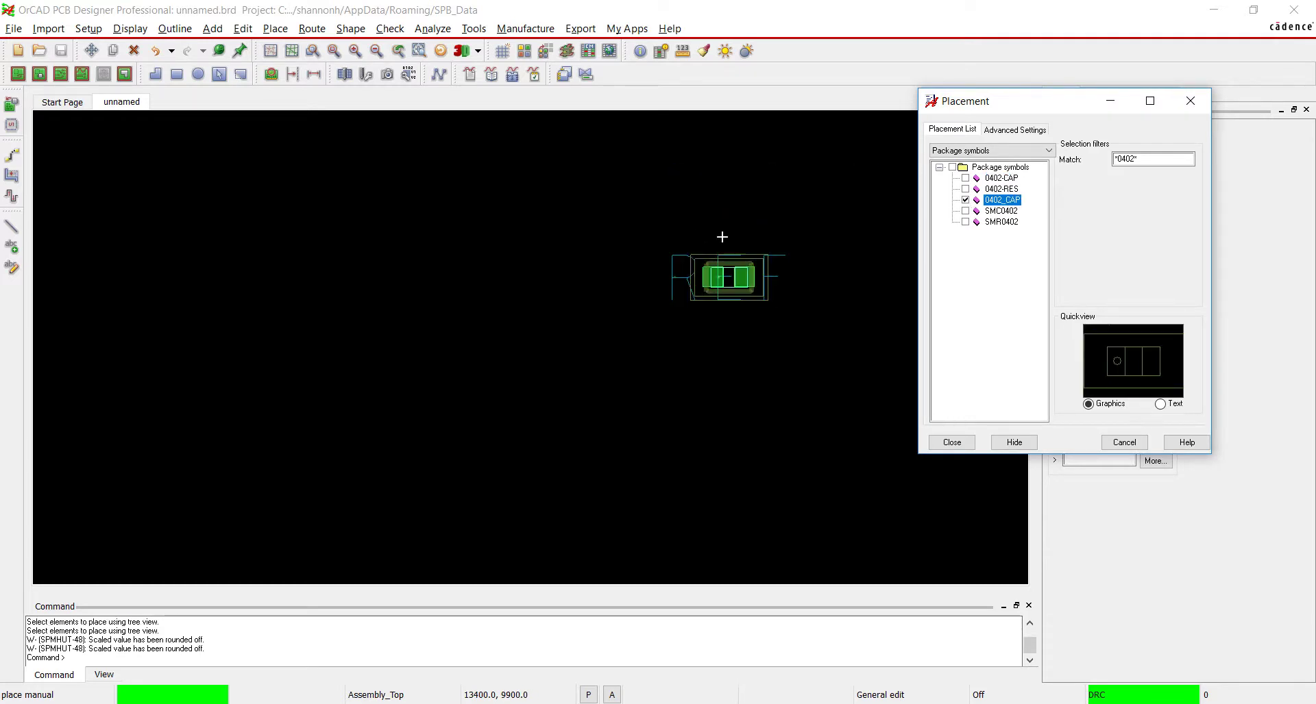
click(965, 199)
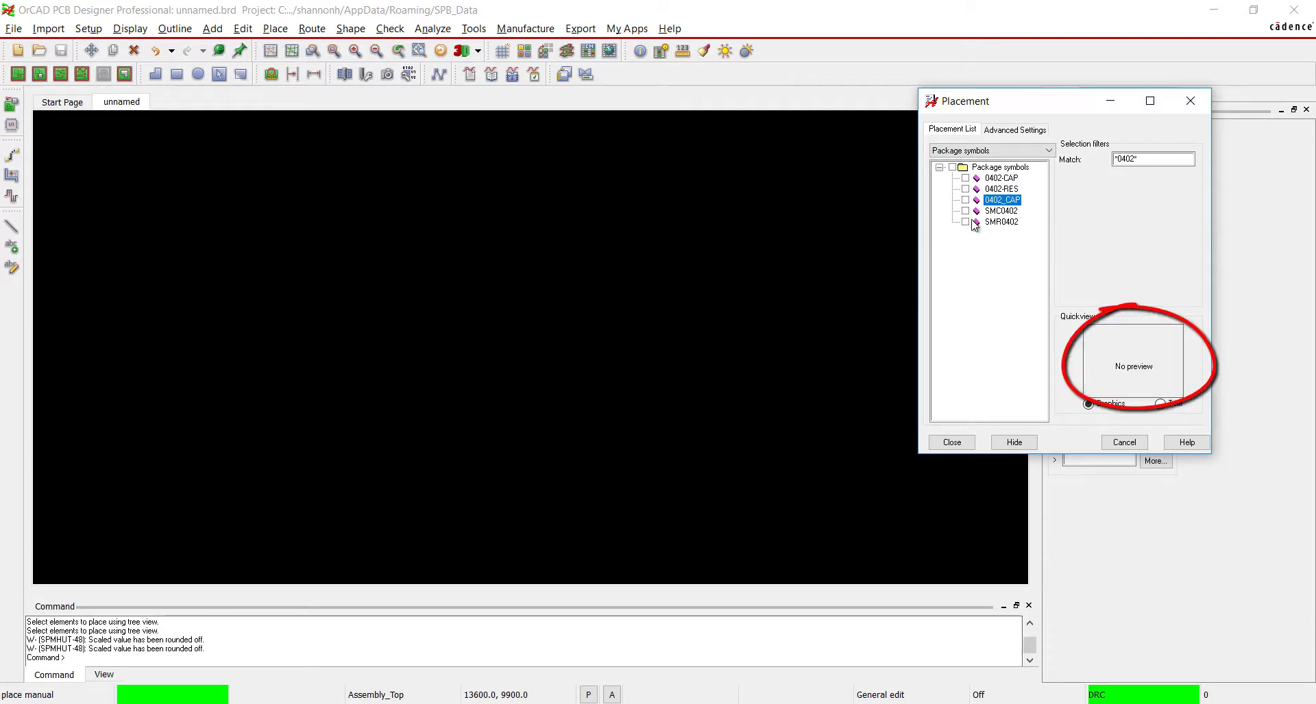
click(965, 210)
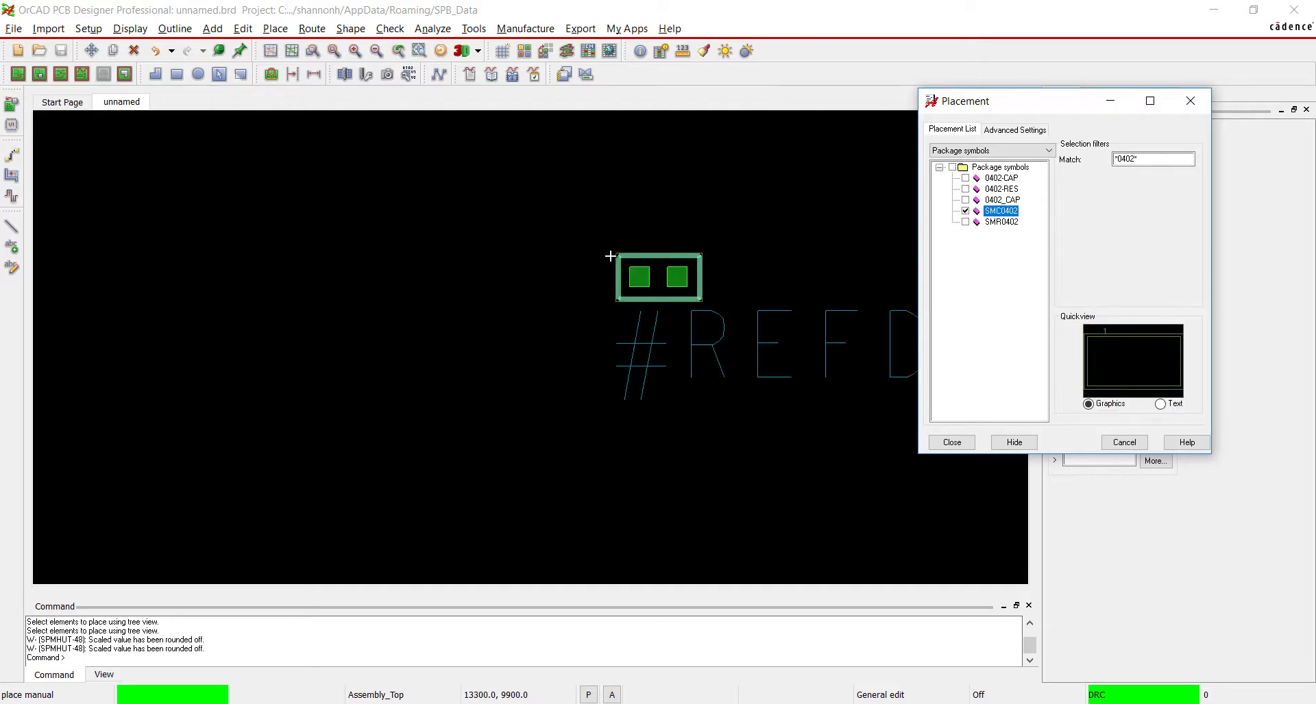
click(965, 210)
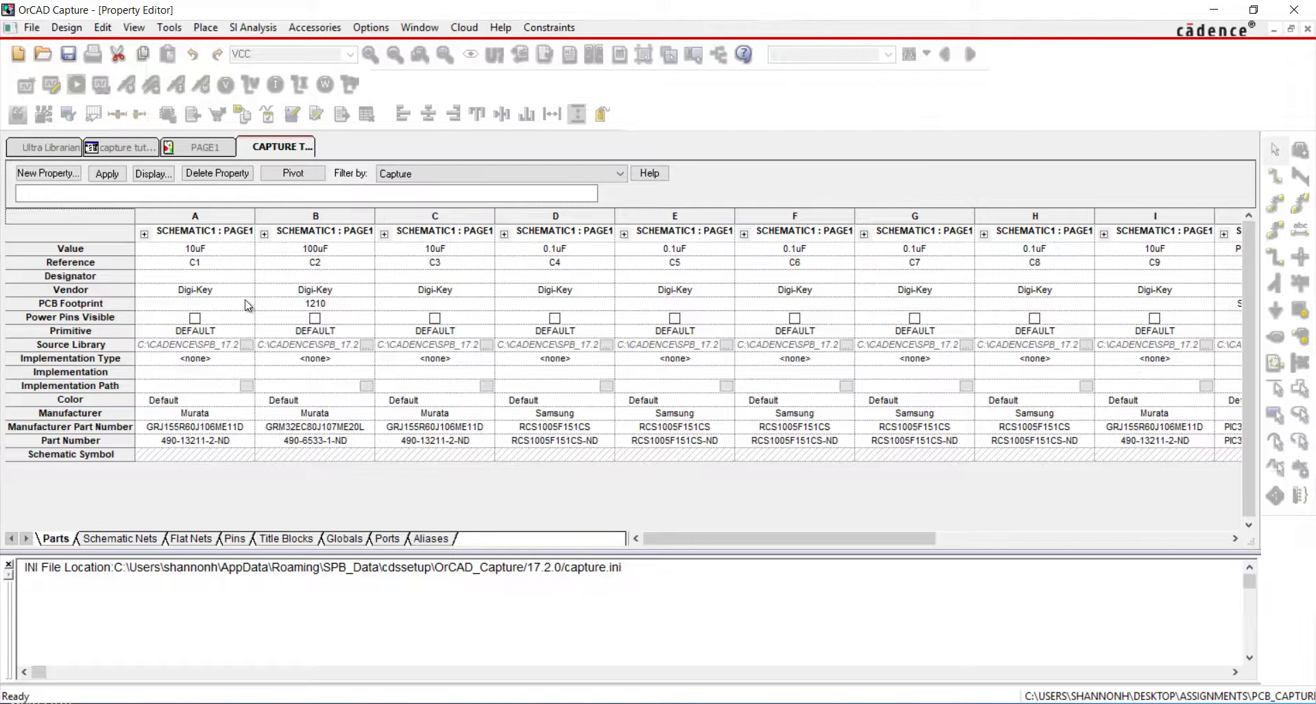
Step: Enter 0402-CAP as C1's PCB Footprint and copy that value
click(237, 309)
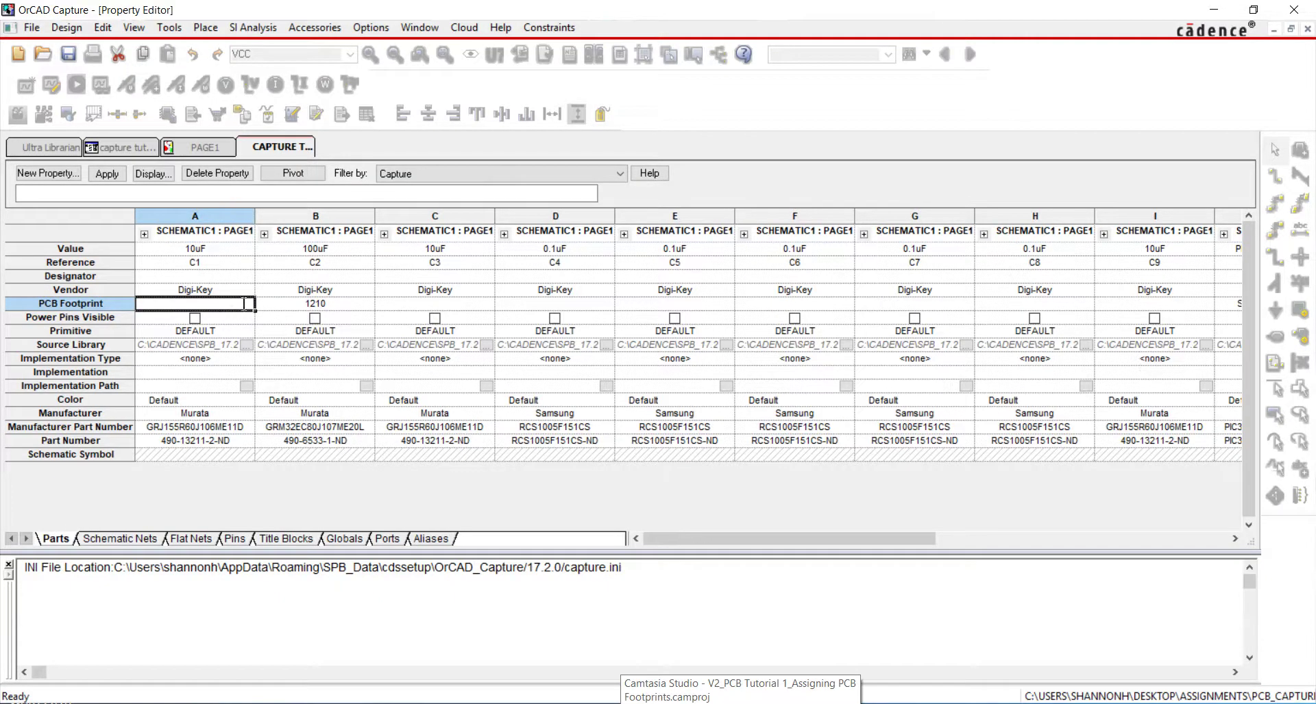
text(0402-CAP)
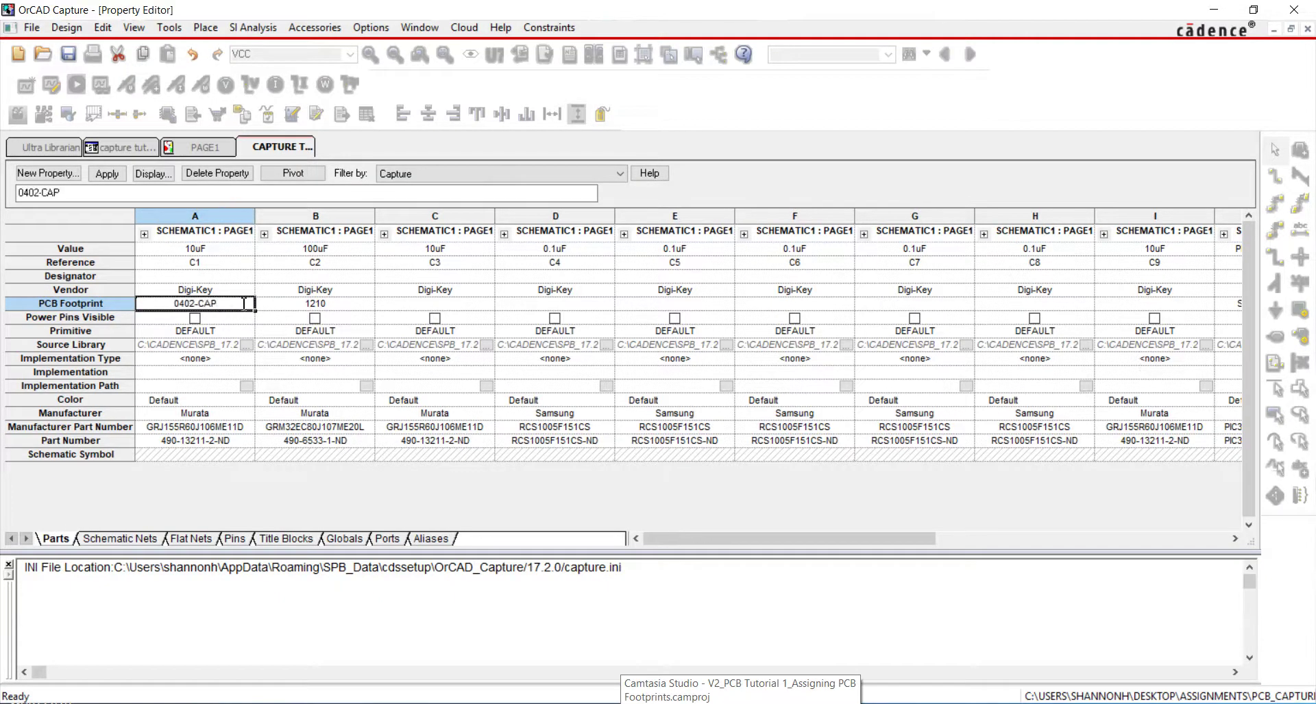
key(Tab)
click(241, 305)
key(ctrl+c)
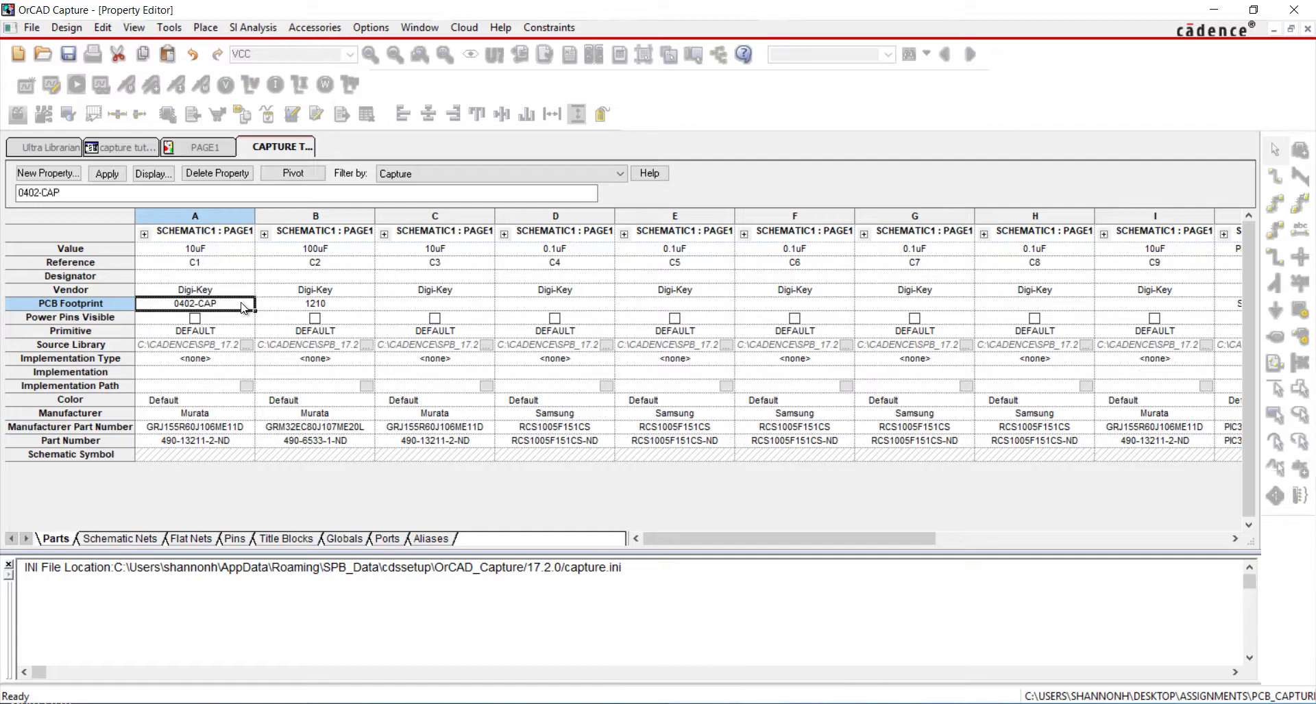
Step: Paste 0402-CAP into the PCB Footprint cells of C3 through C9, skipping C2
key(Tab)
key(Tab)
key(ctrl+v)
key(Tab)
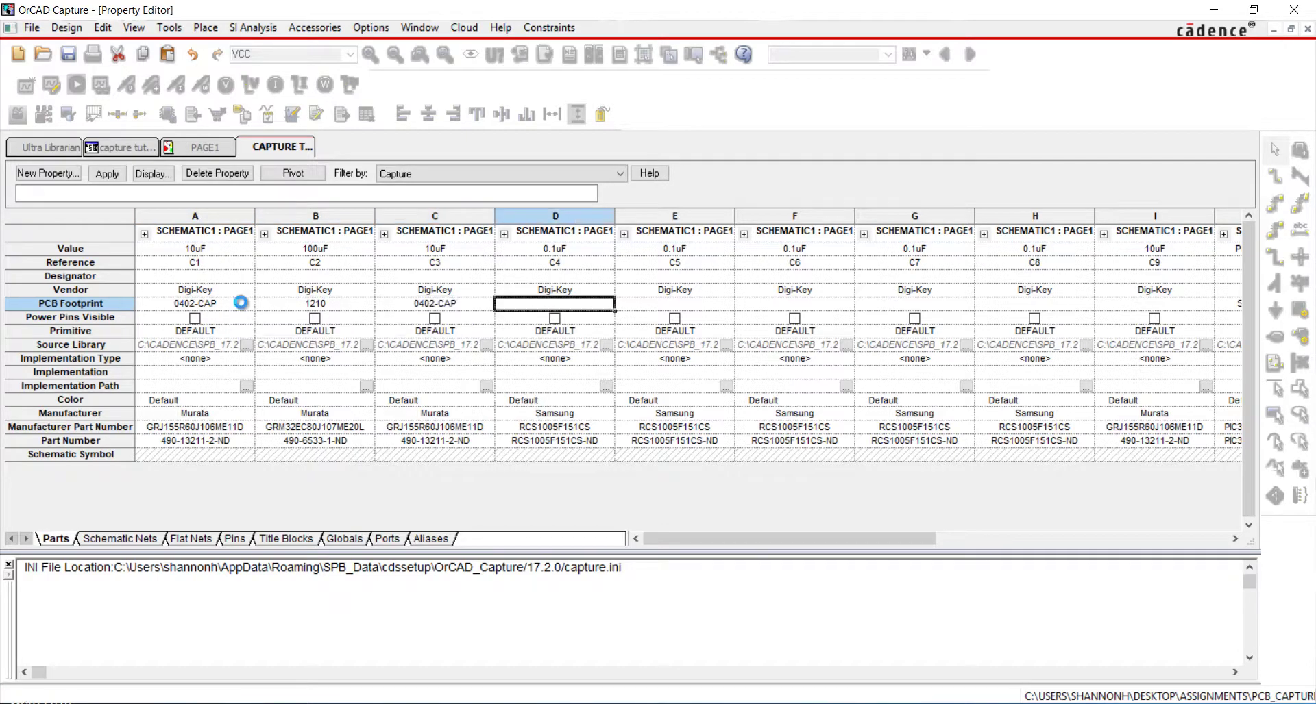
key(ctrl+v)
key(Tab)
key(ctrl+v)
key(Tab)
key(ctrl+v)
key(Tab)
key(ctrl+v)
key(Tab)
key(ctrl+v)
key(Tab)
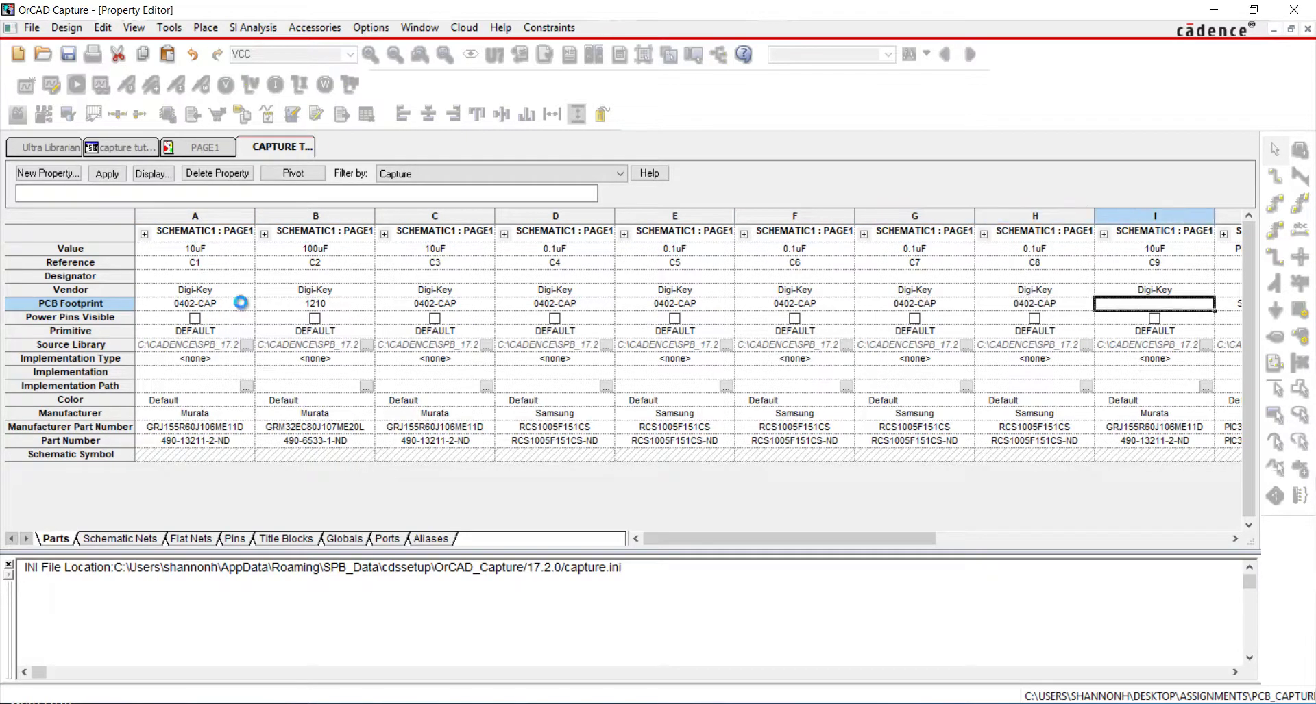
key(ctrl+v)
key(Tab)
key(Tab)
key(Tab)
key(Tab)
key(Tab)
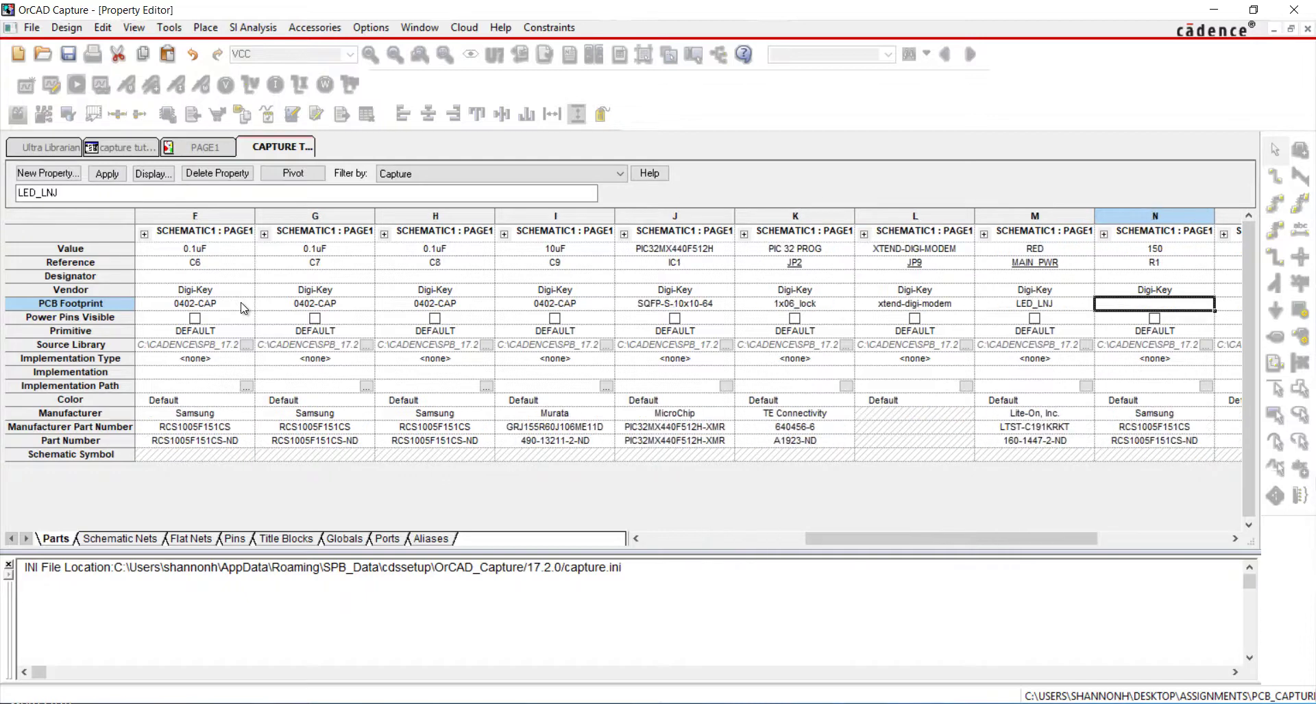
key(Tab)
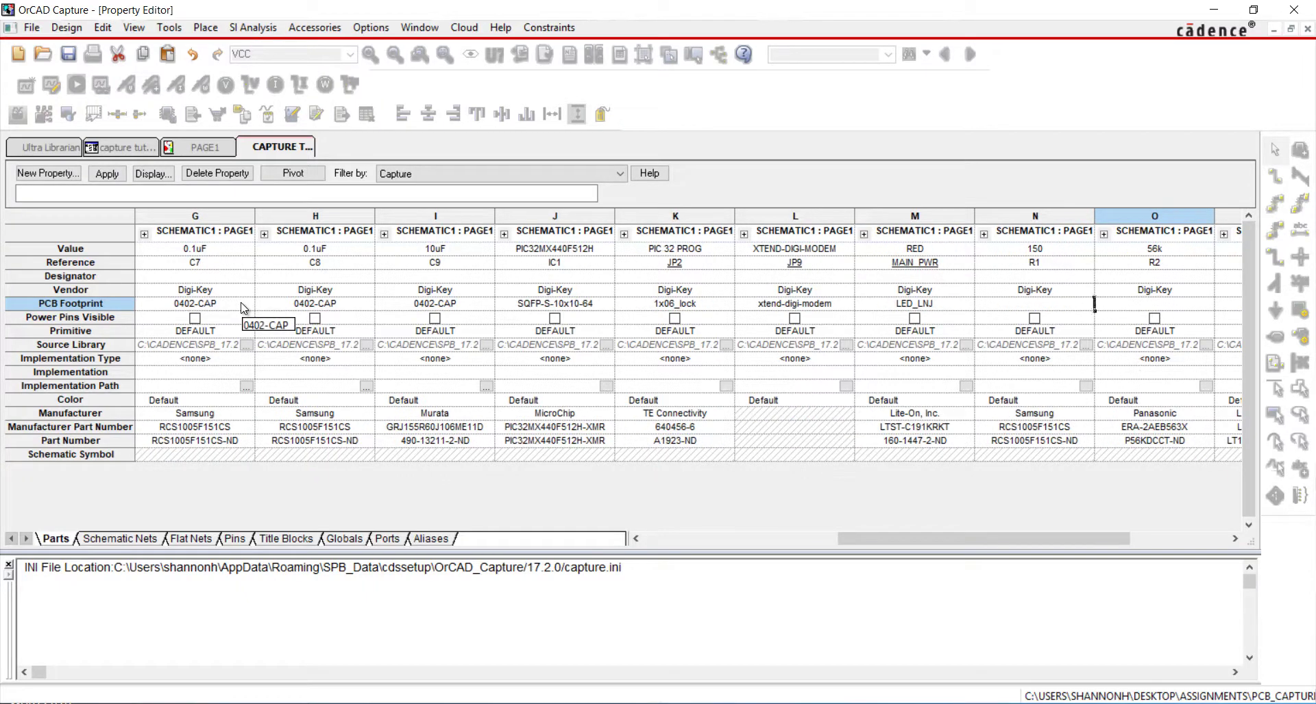
Step: Return to R1's footprint cell and preview the 0402-RES and SMC0402 footprints in PCB Designer
key(shift+Tab)
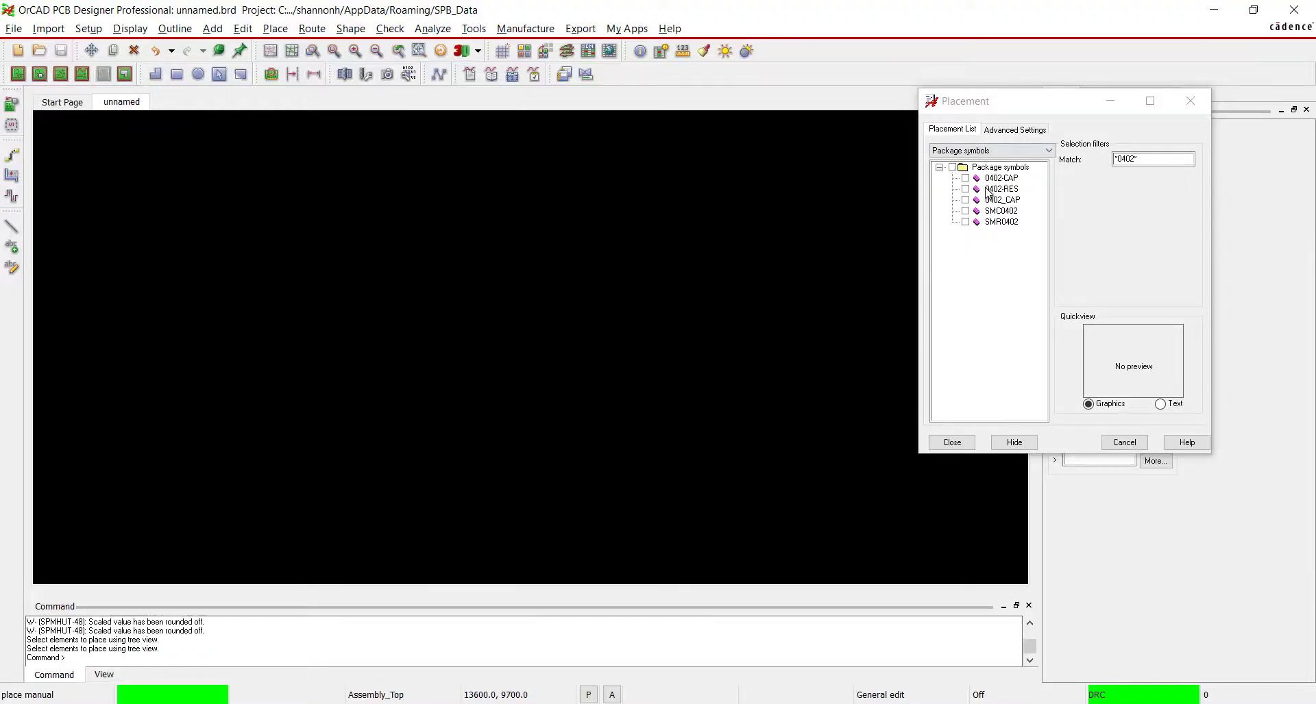
click(965, 189)
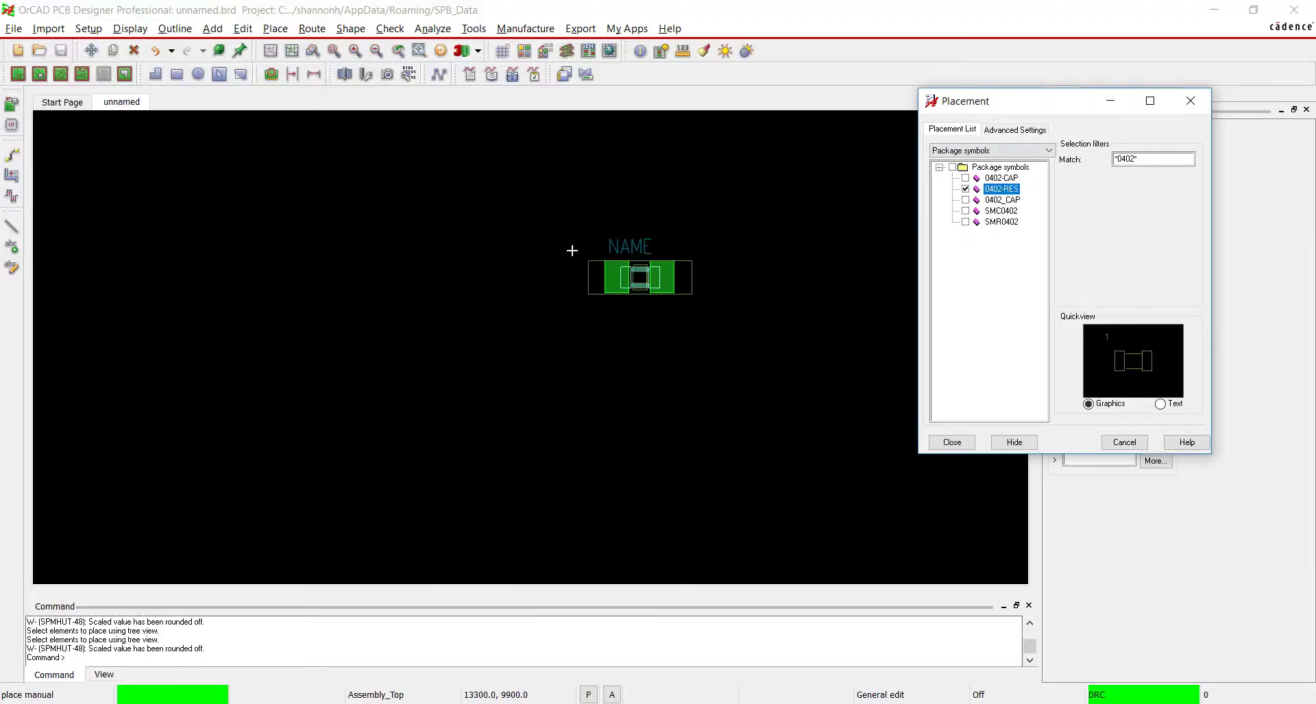
click(965, 189)
click(966, 210)
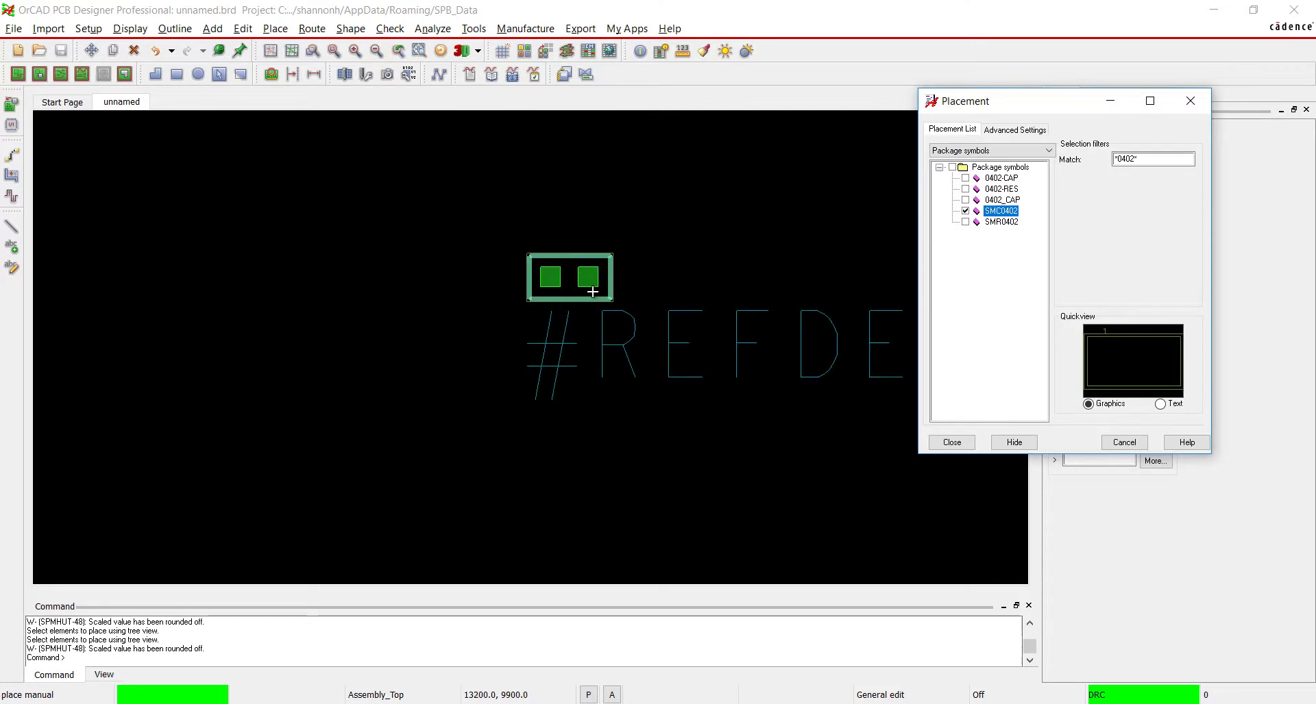
click(965, 211)
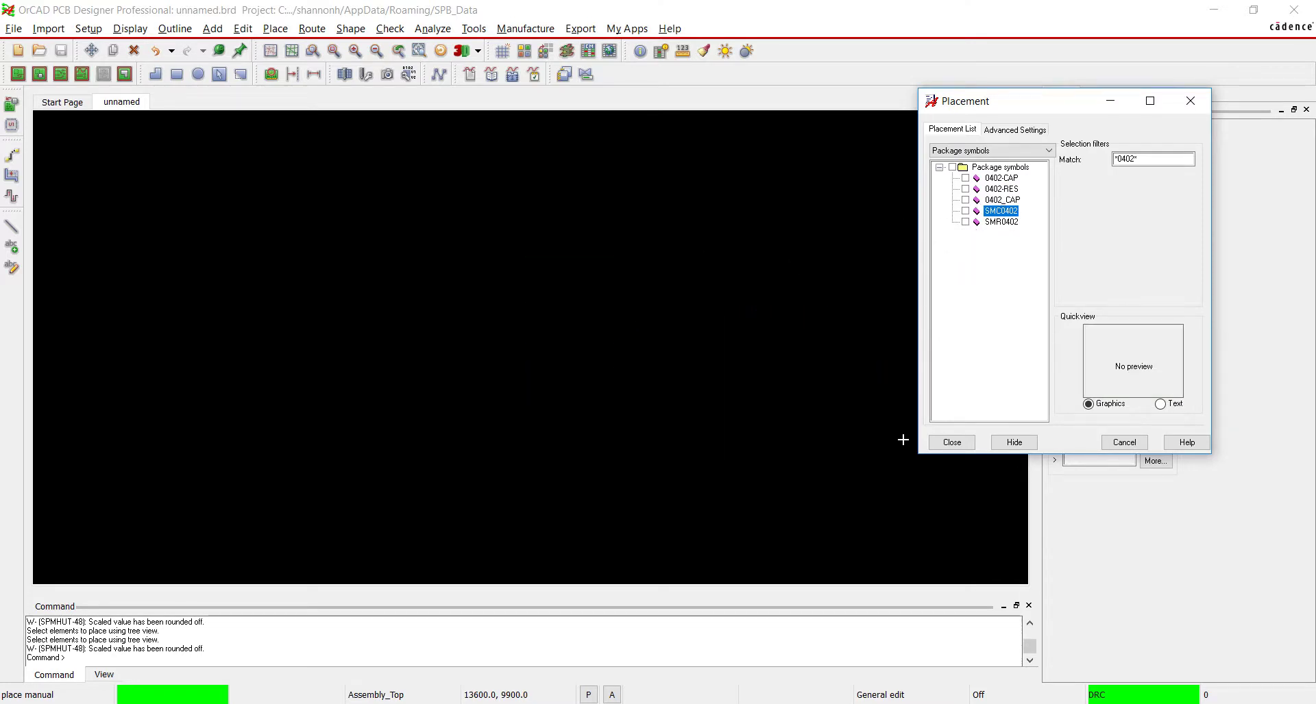
Step: Enter 0402-RES as the PCB Footprint of R1 and R2
key(alt+Tab)
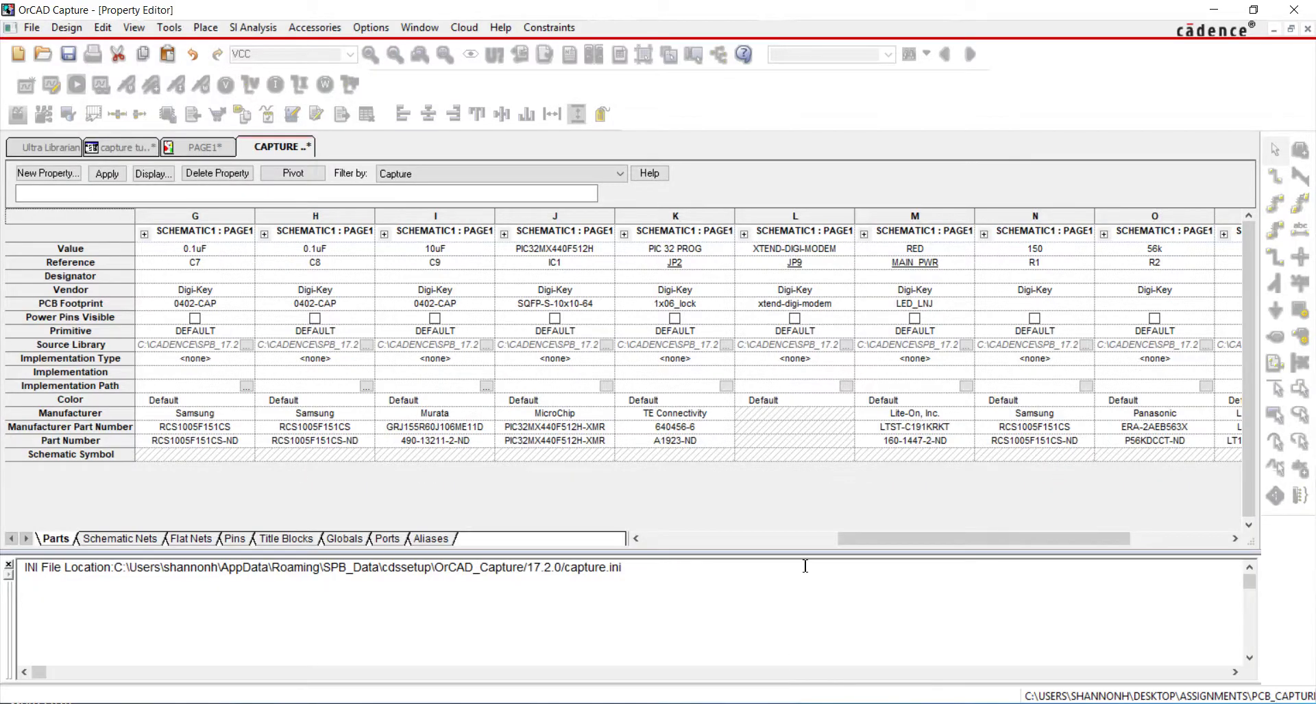
click(1053, 307)
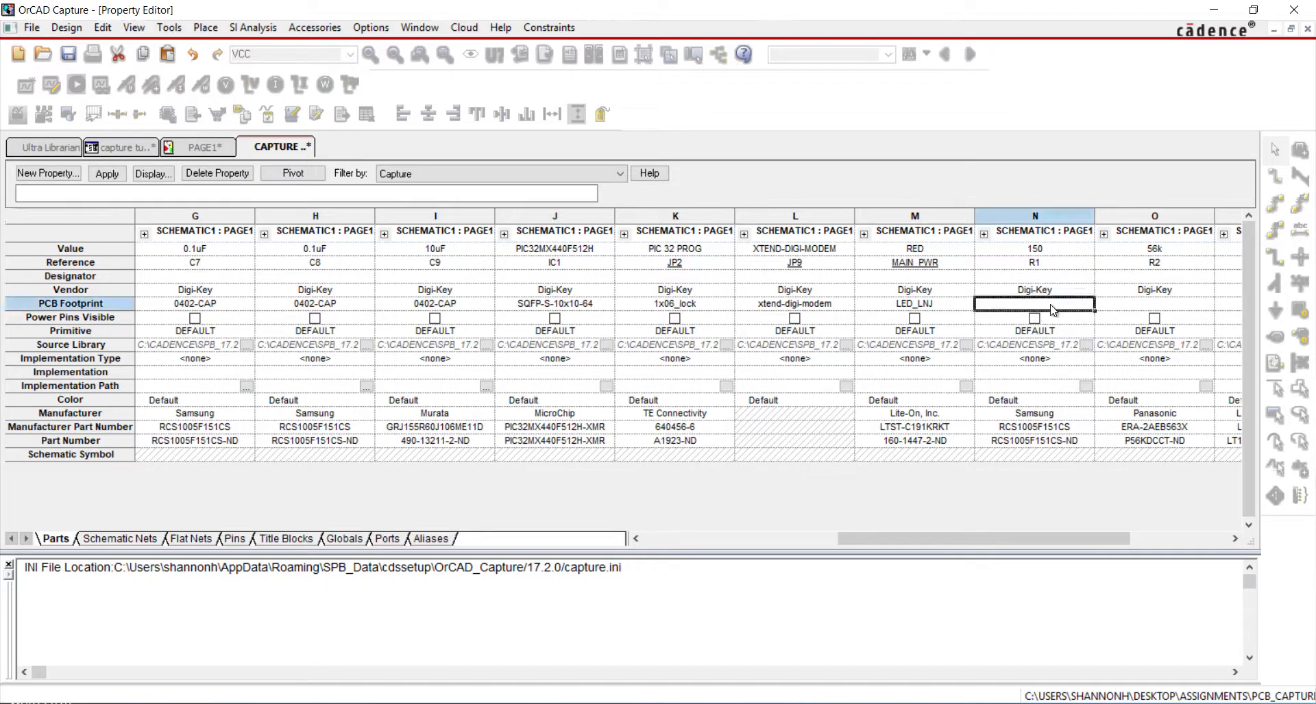
text(0402-RES)
key(Tab)
text(0402-)
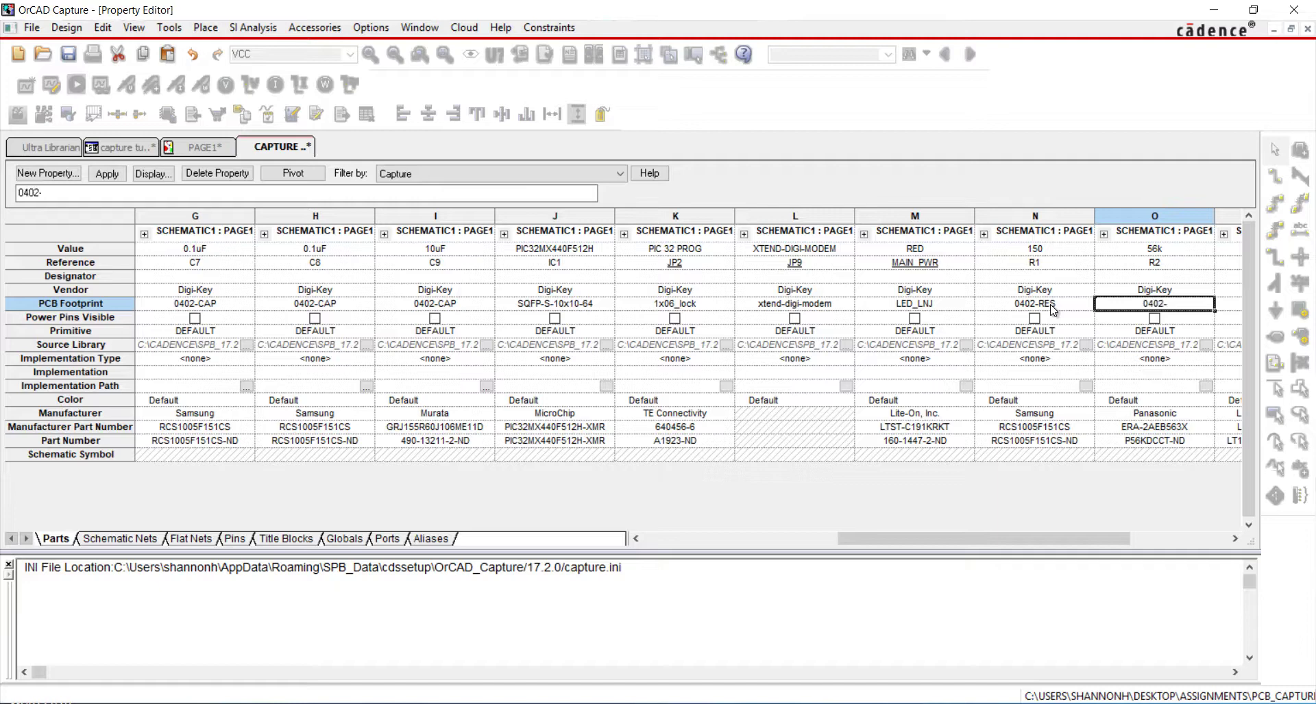
text(RES)
key(Tab)
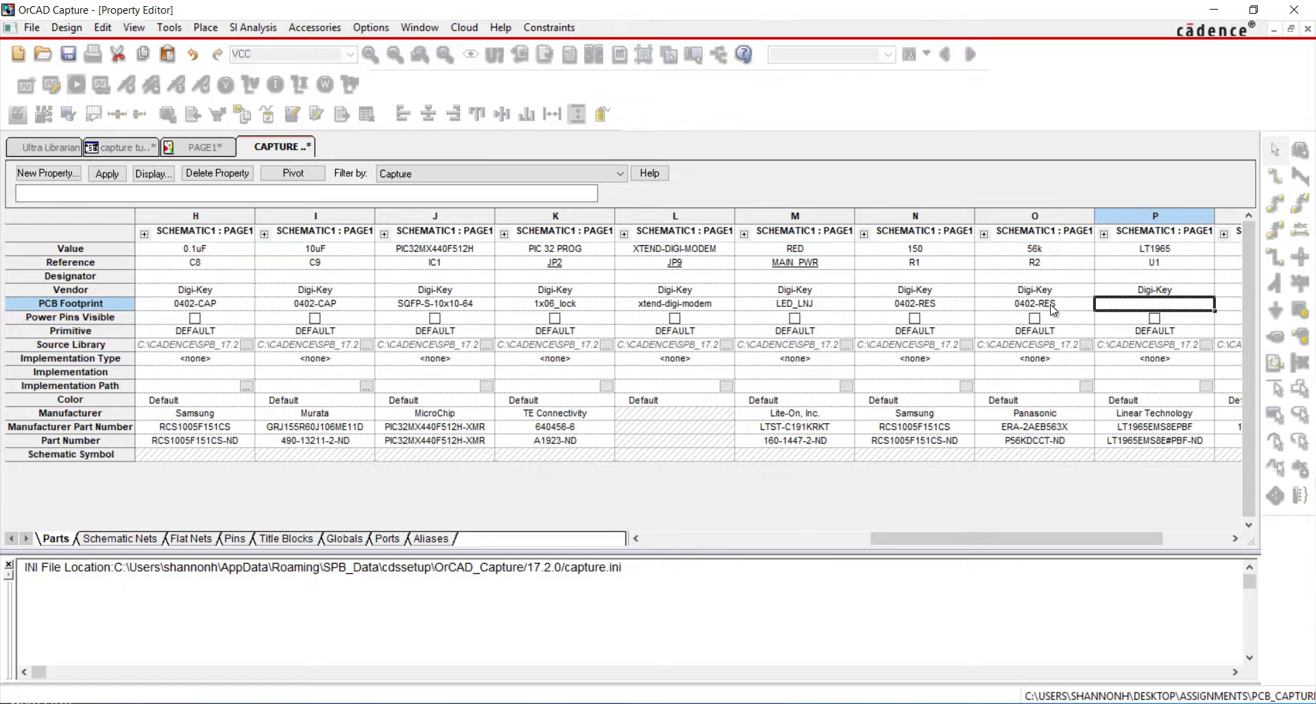
Step: Select U1's part value text LT1965
click(940, 257)
drag(934, 249, 894, 251)
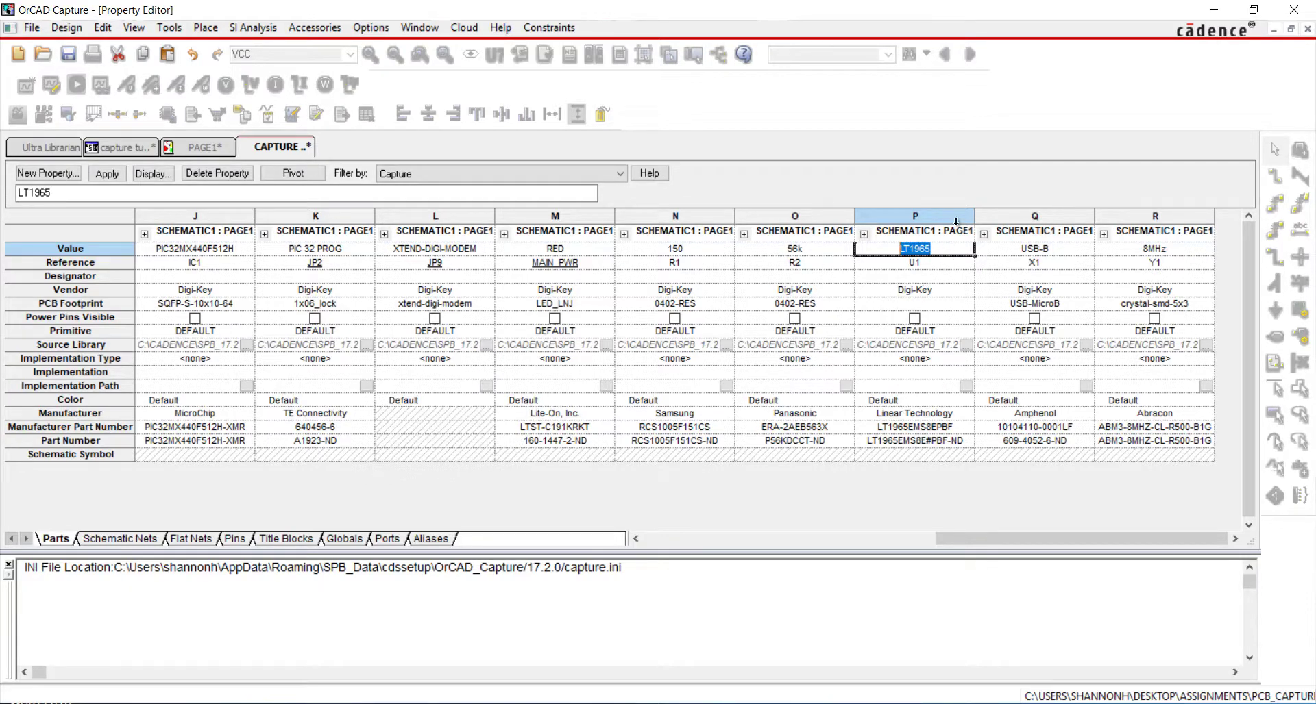
key(Return)
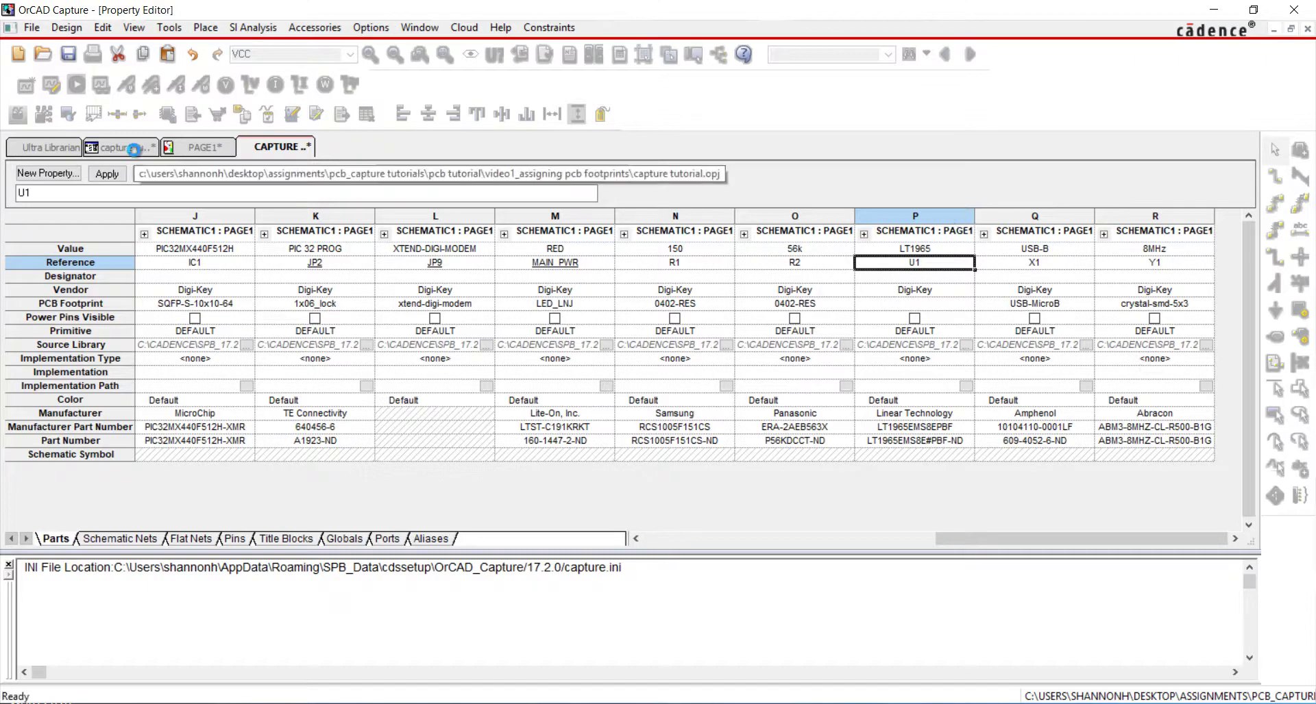
Step: Launch Ultra Librarian from Accessories and search Manufacturer PN LT1965
click(134, 149)
click(314, 28)
mouse_move(340, 136)
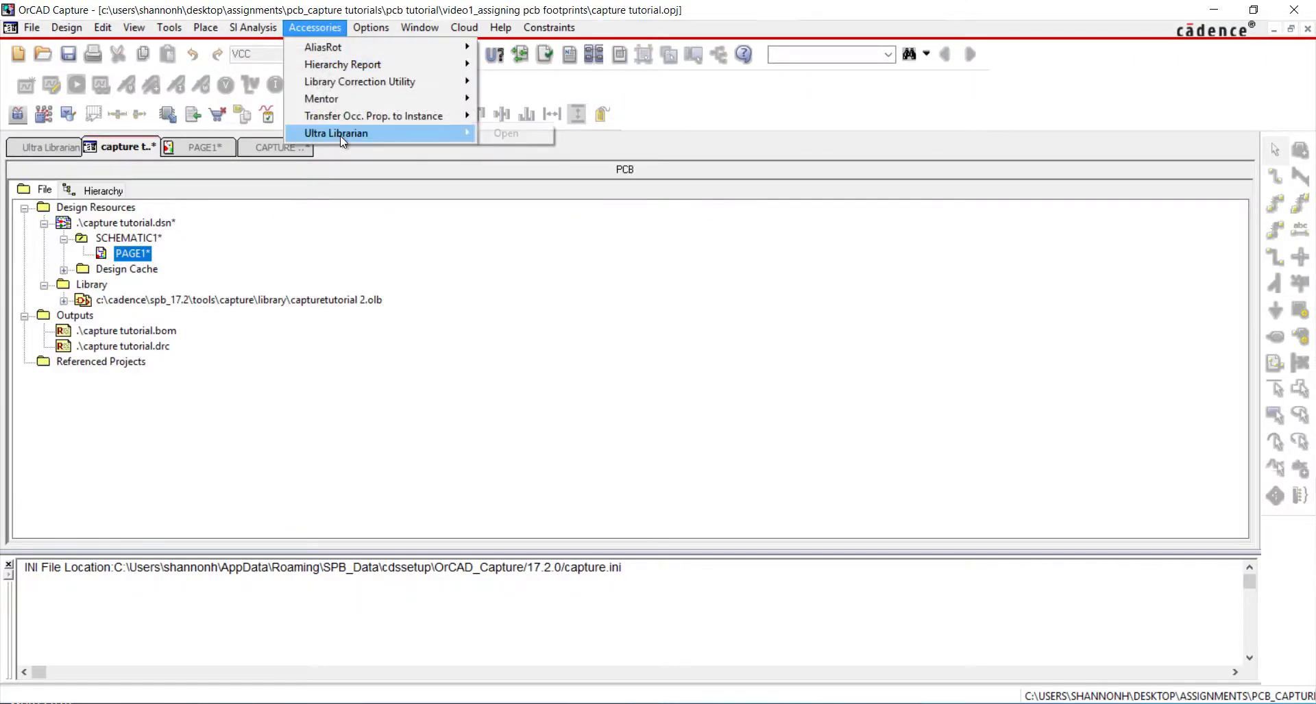
click(534, 138)
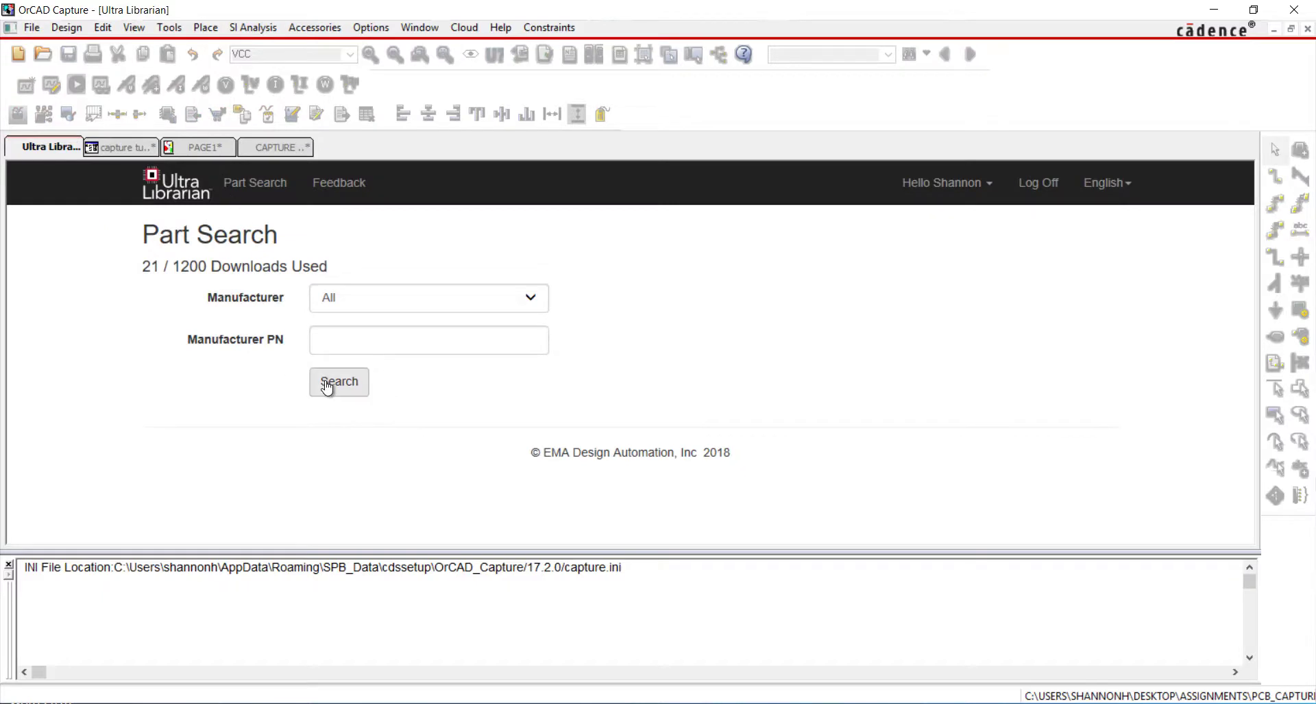
click(361, 346)
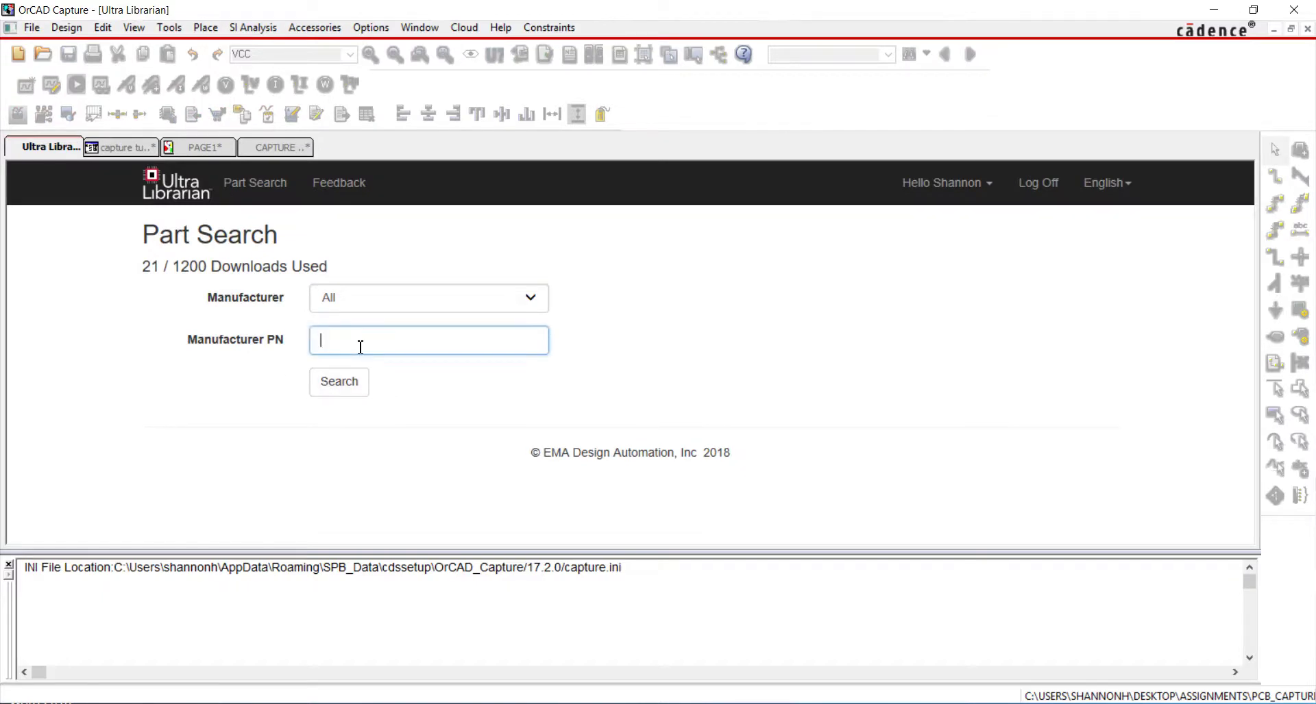
text(LT1965)
click(339, 381)
Step: Preview the LT1965EMS8E-1.5 schematic symbol, PCB footprint and 3D STEP model
click(549, 318)
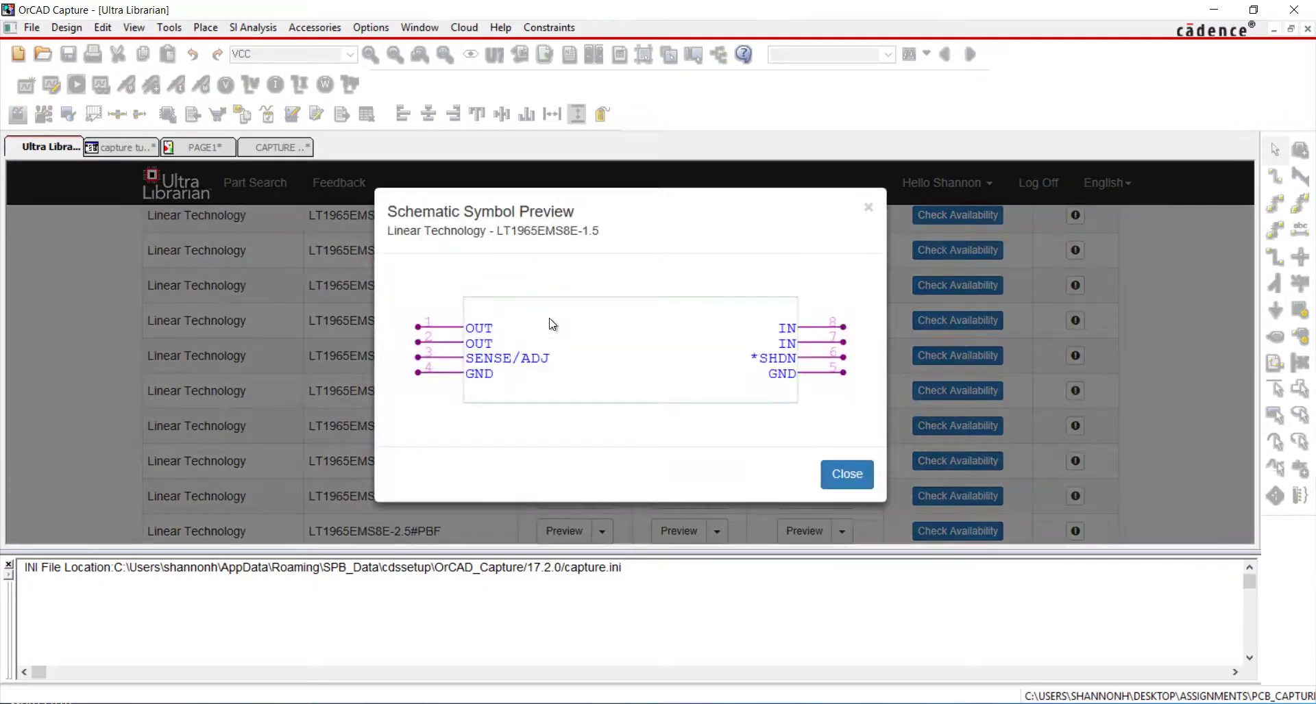
key(Escape)
click(676, 321)
key(Escape)
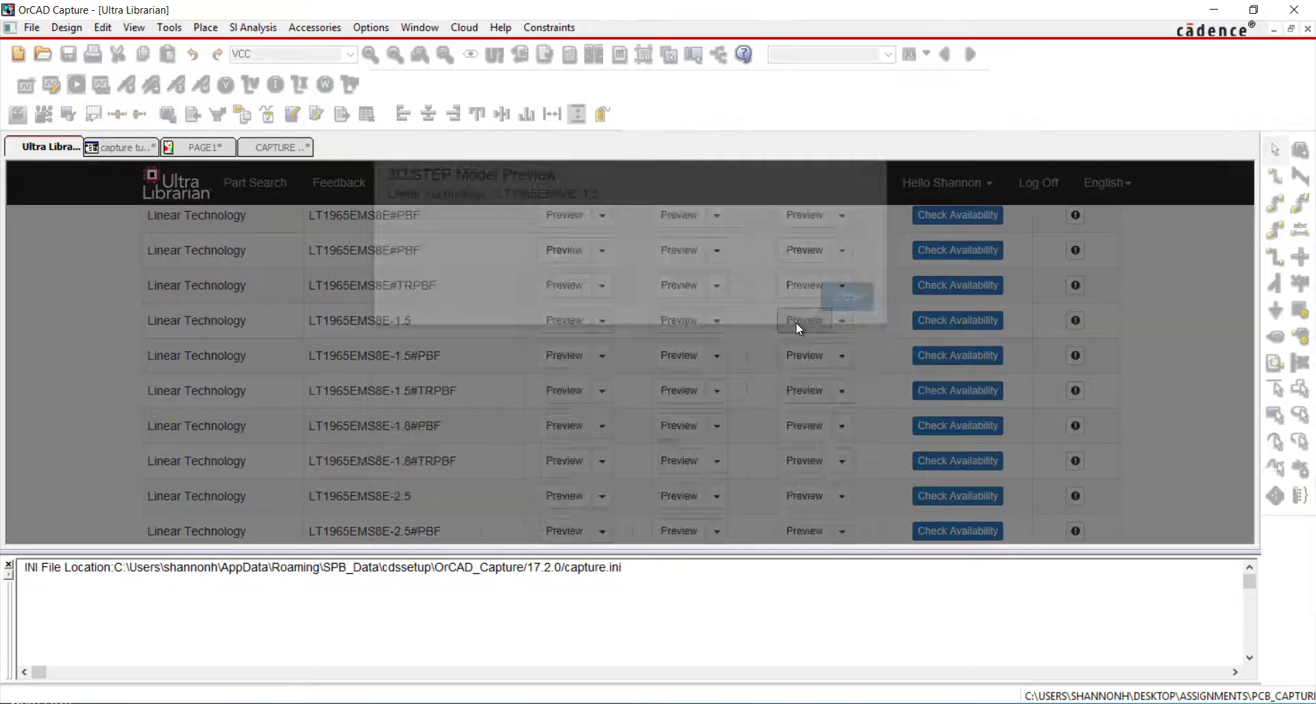
click(795, 322)
Step: Download the LT1965EMS8E-1.5 footprint for OrCAD PCB Designer Standard
click(861, 208)
click(716, 320)
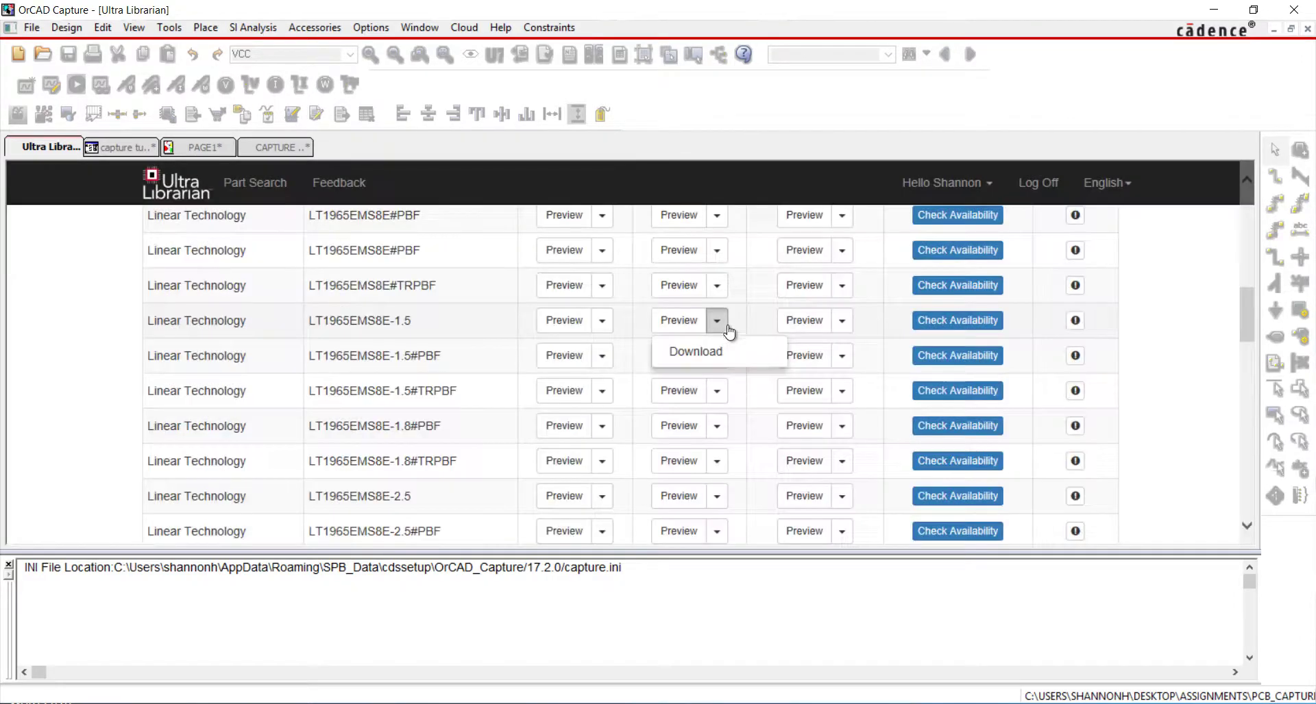
click(696, 352)
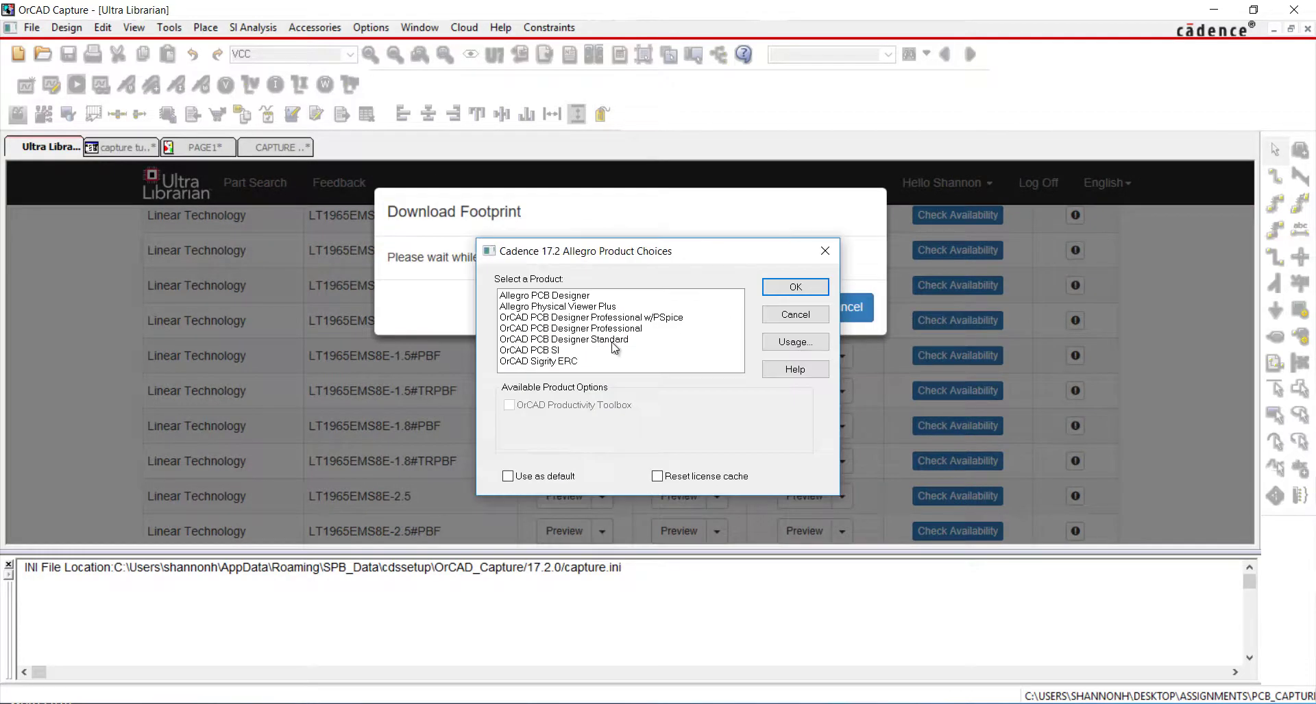
click(612, 340)
click(763, 291)
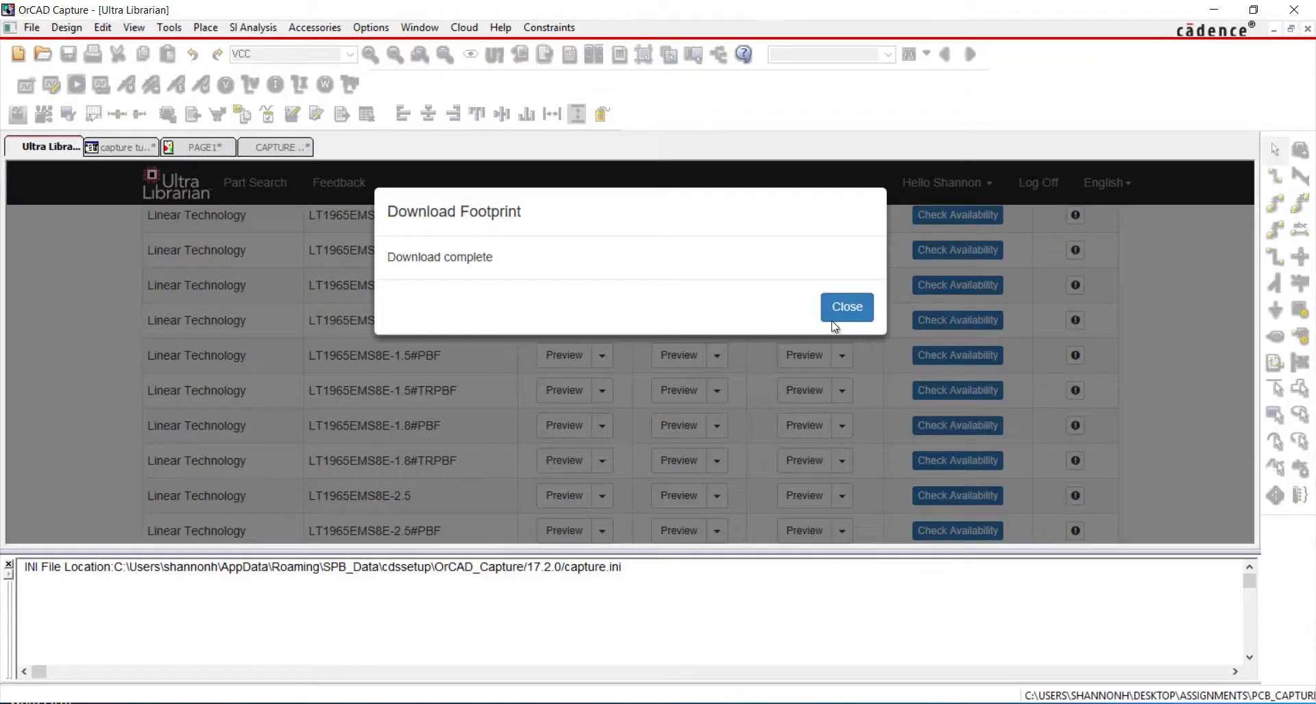
click(835, 317)
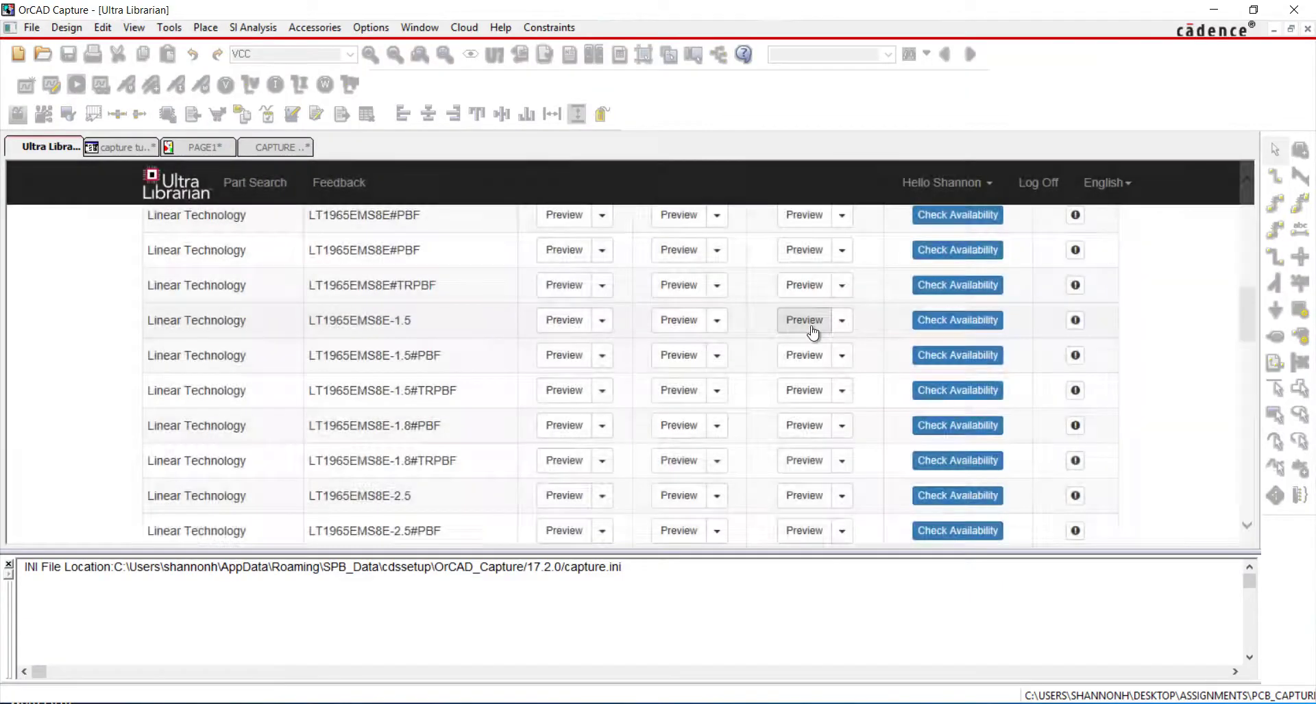
Step: Download the LT1965EMS8E-1.5 3D STEP model and show the downloaded footprints folder
click(840, 326)
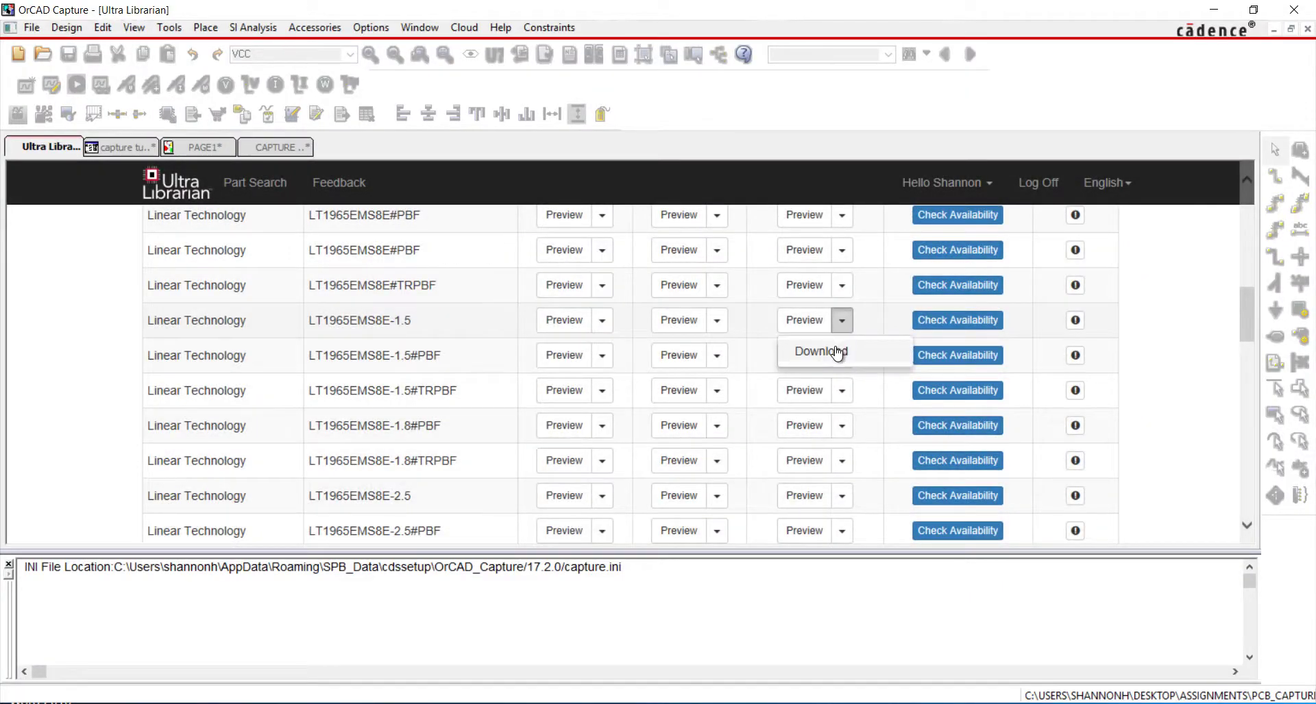
click(835, 347)
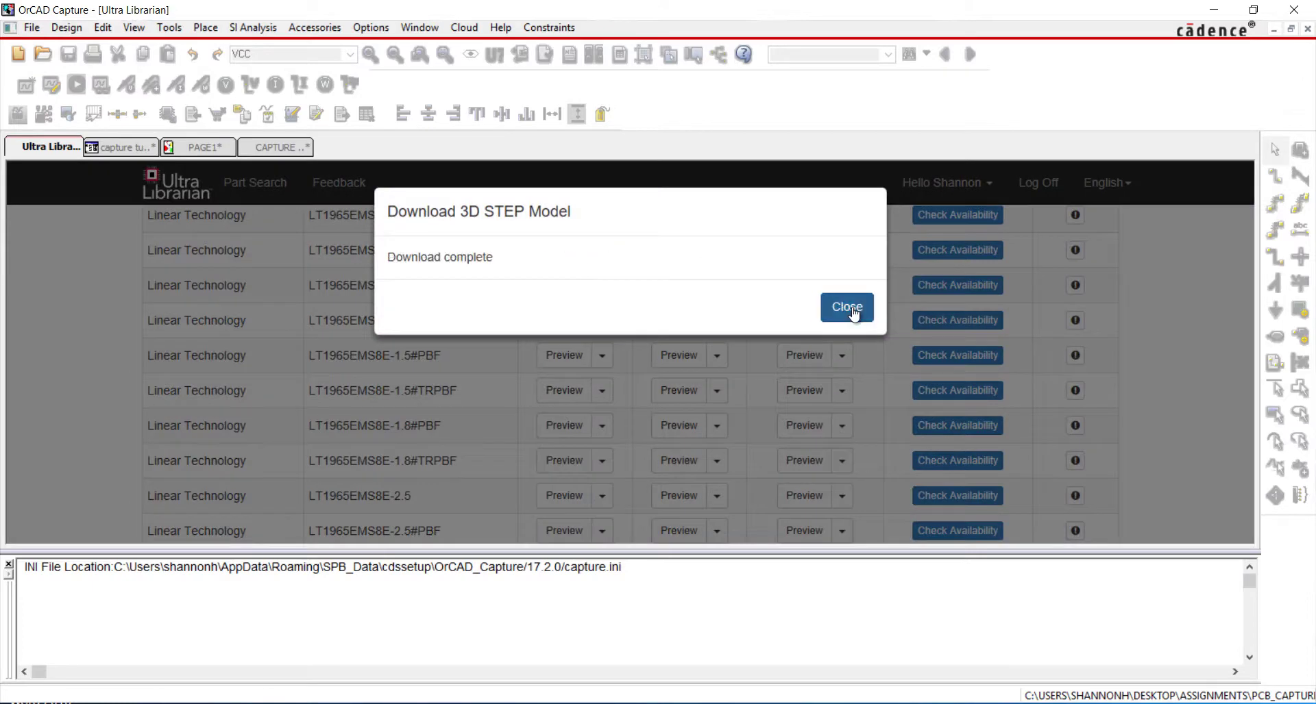
click(849, 311)
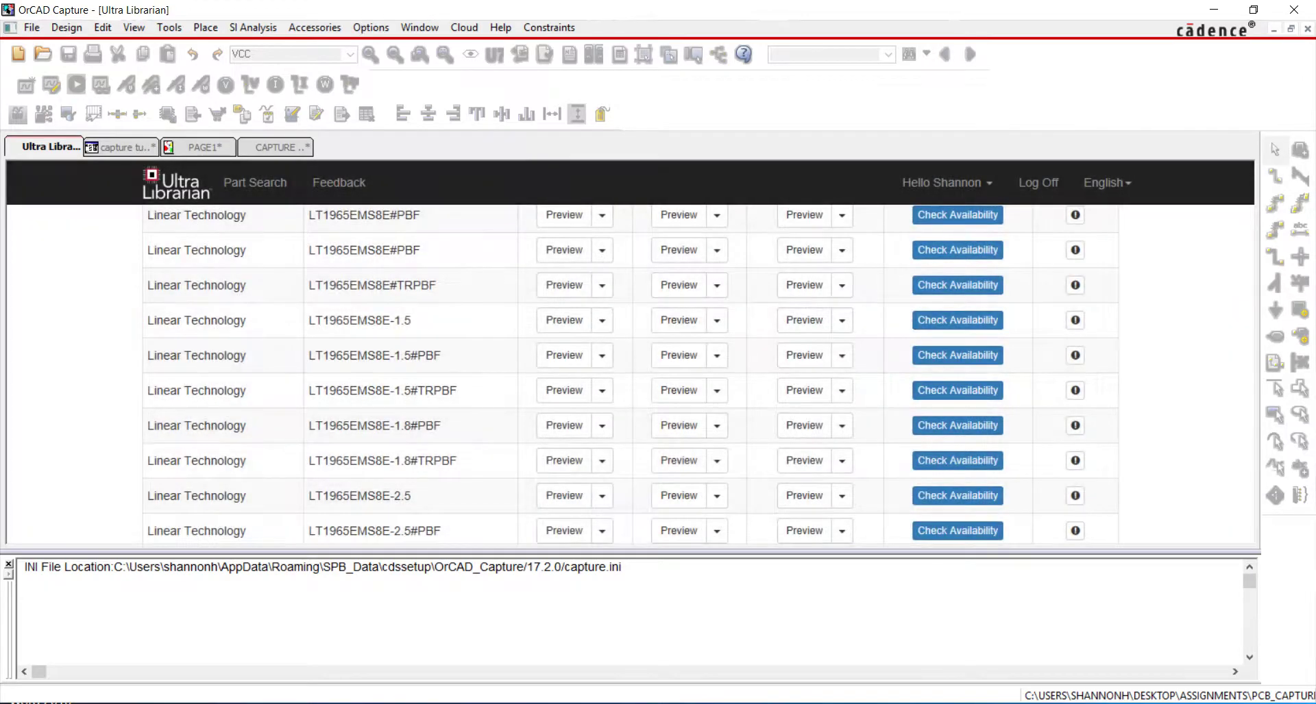
click(552, 226)
Step: Copy msop-8_ms.psm and MSOP-8_MS.dra into the pcb_lib symbols folder
shift+click(522, 250)
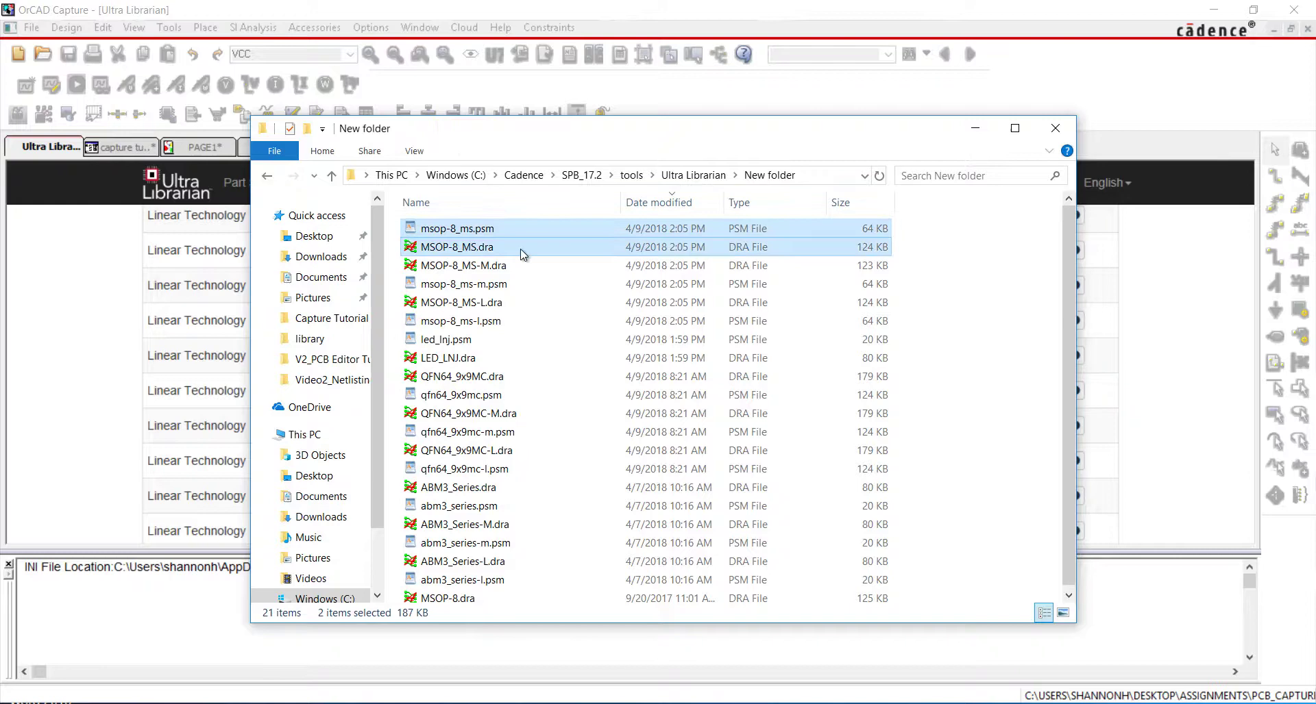
right_click(521, 250)
click(577, 424)
click(401, 701)
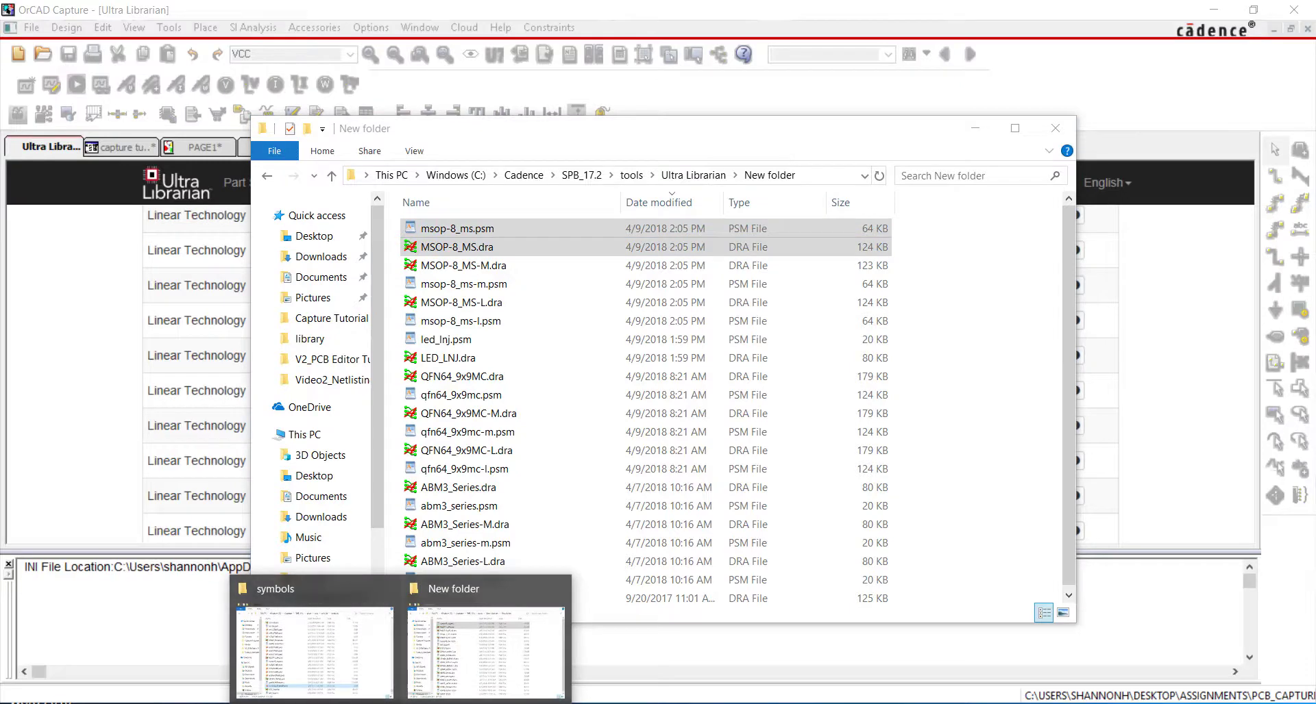
click(376, 690)
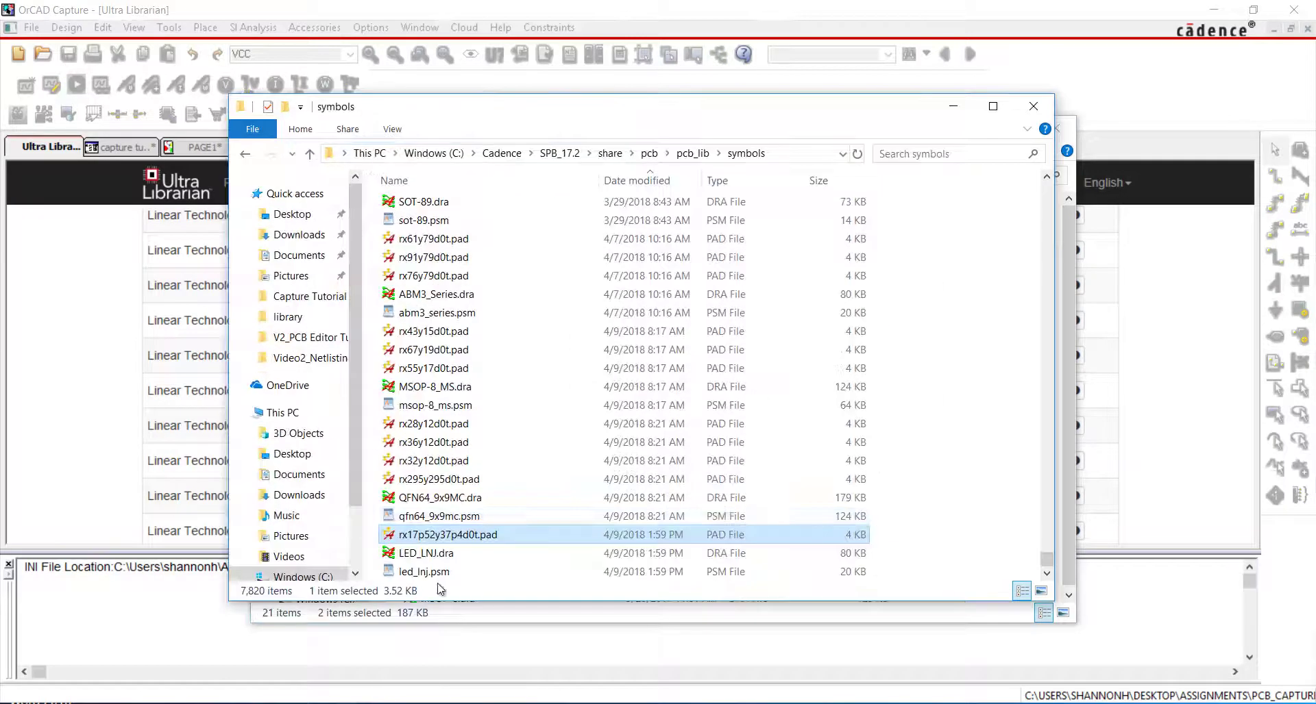
right_click(593, 349)
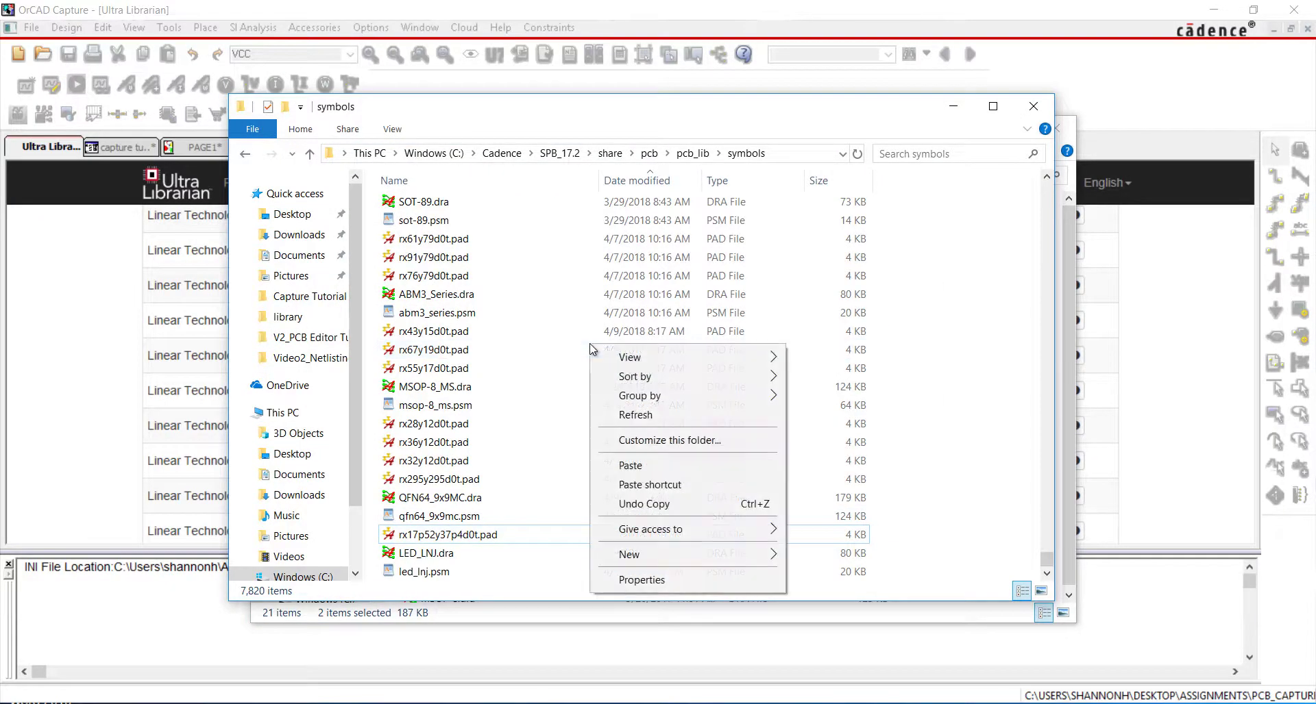
click(650, 467)
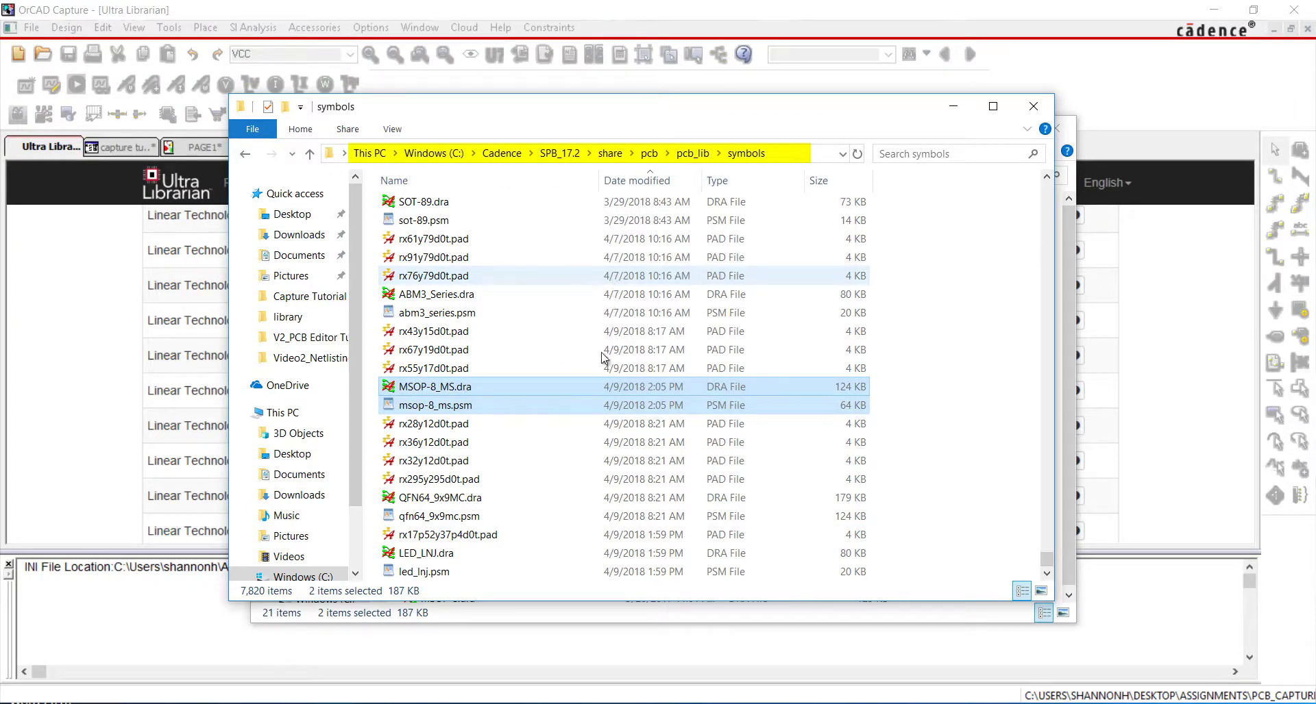
Step: Copy the three newest .pad files from the pads folder into symbols
click(581, 614)
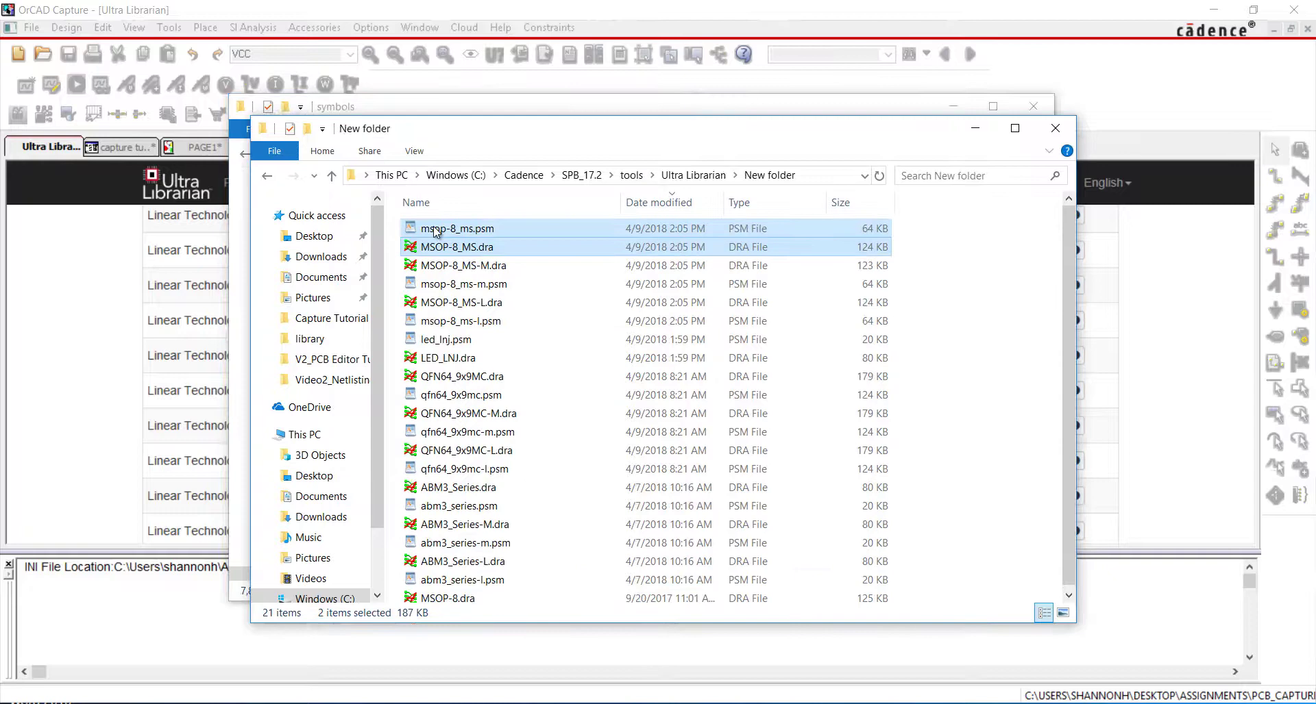
click(332, 176)
double_click(432, 265)
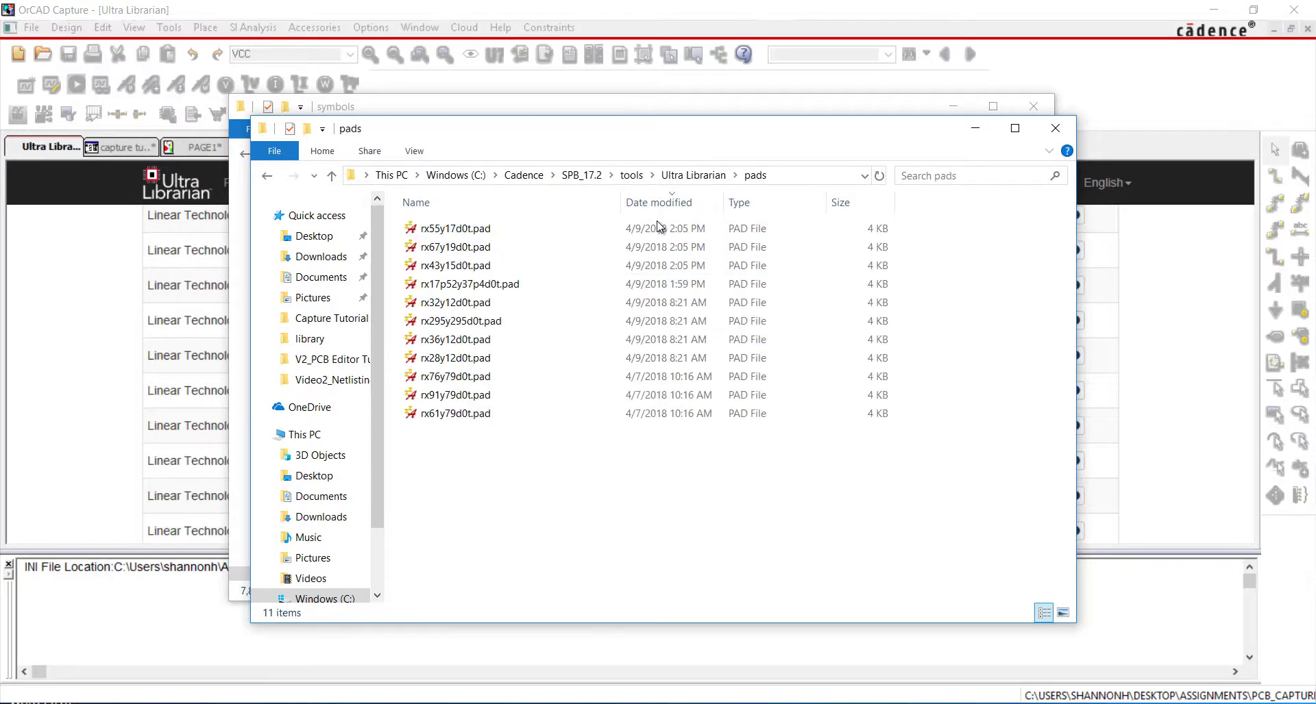
drag(658, 226, 652, 264)
right_click(649, 264)
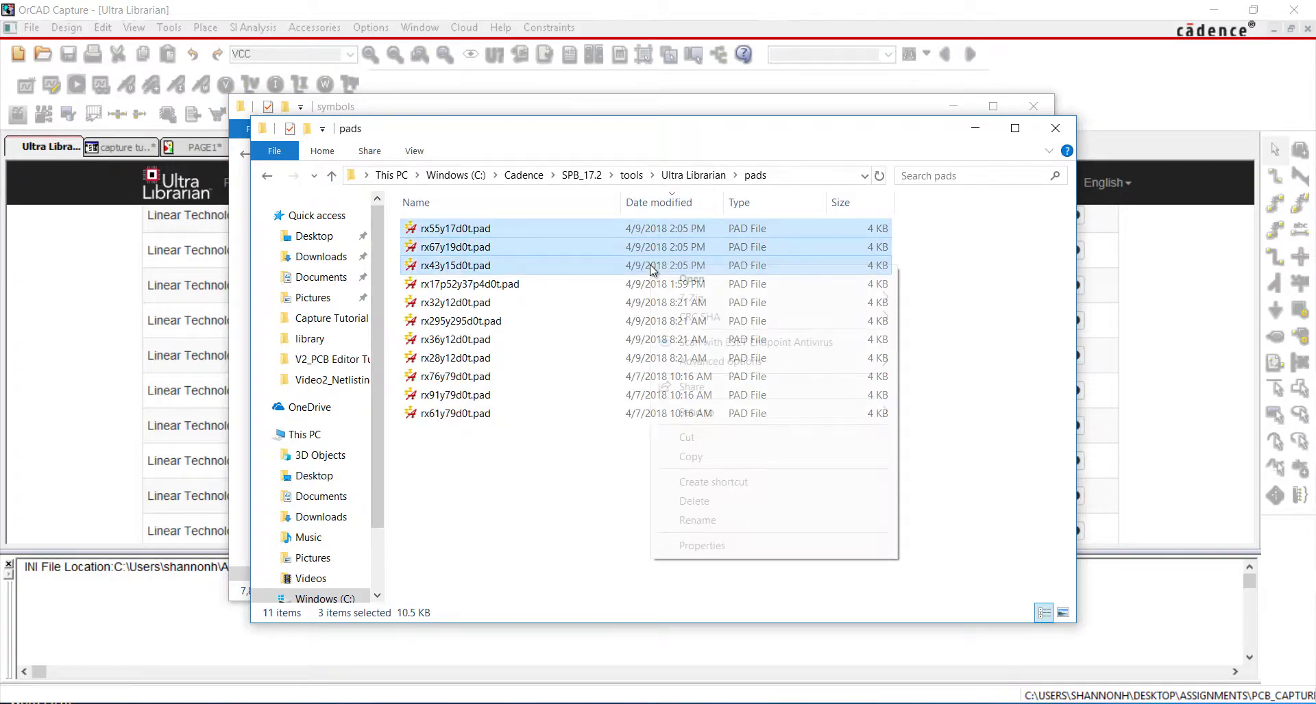
click(691, 457)
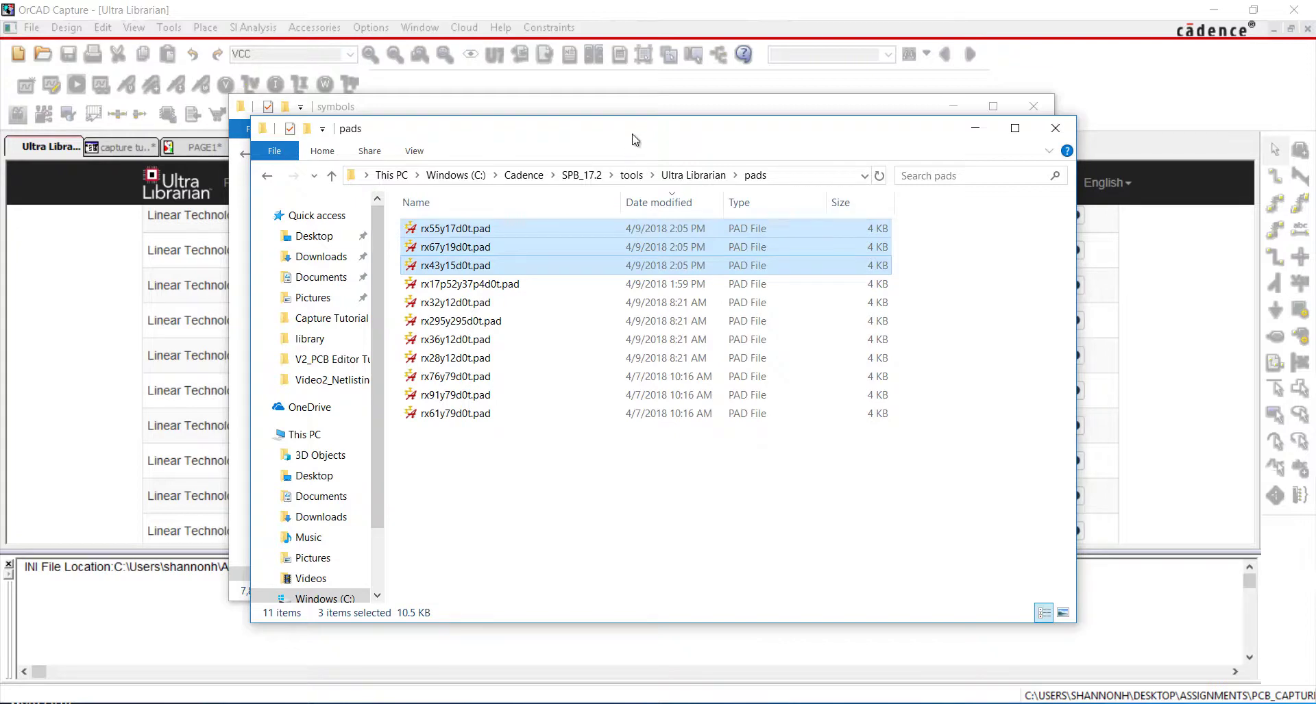
click(649, 112)
right_click(581, 343)
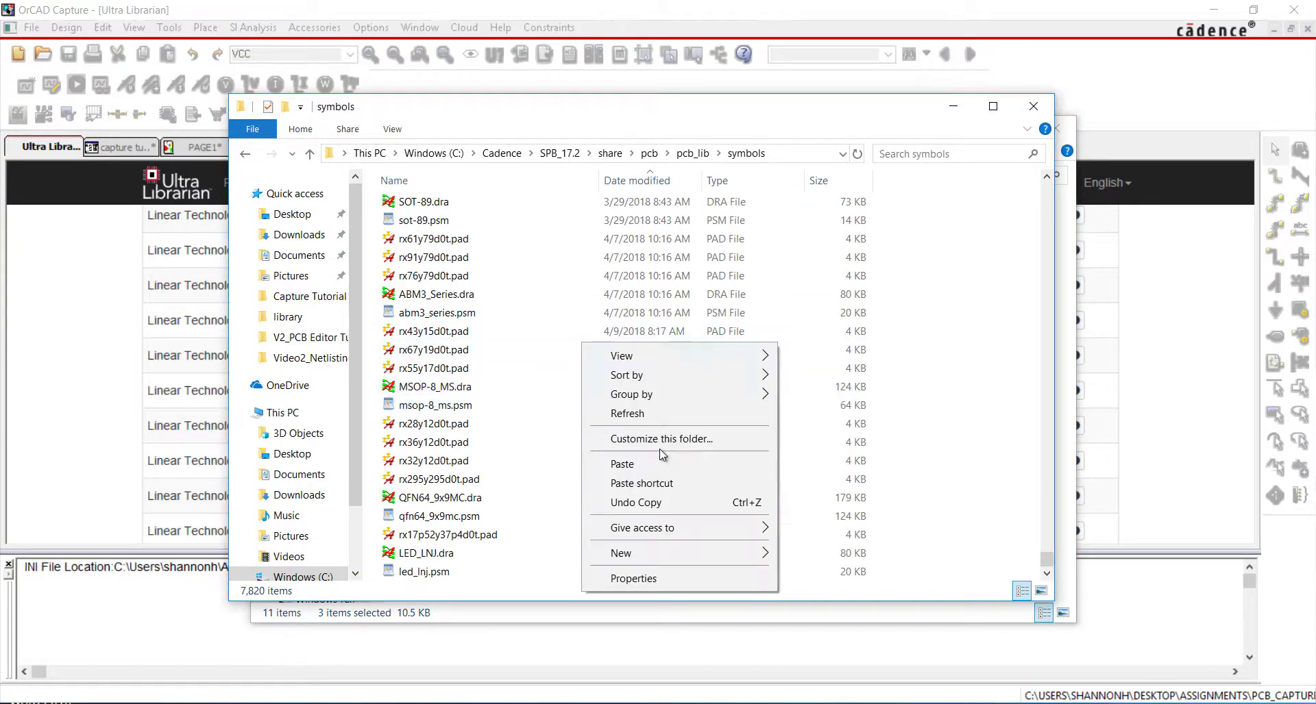
click(630, 464)
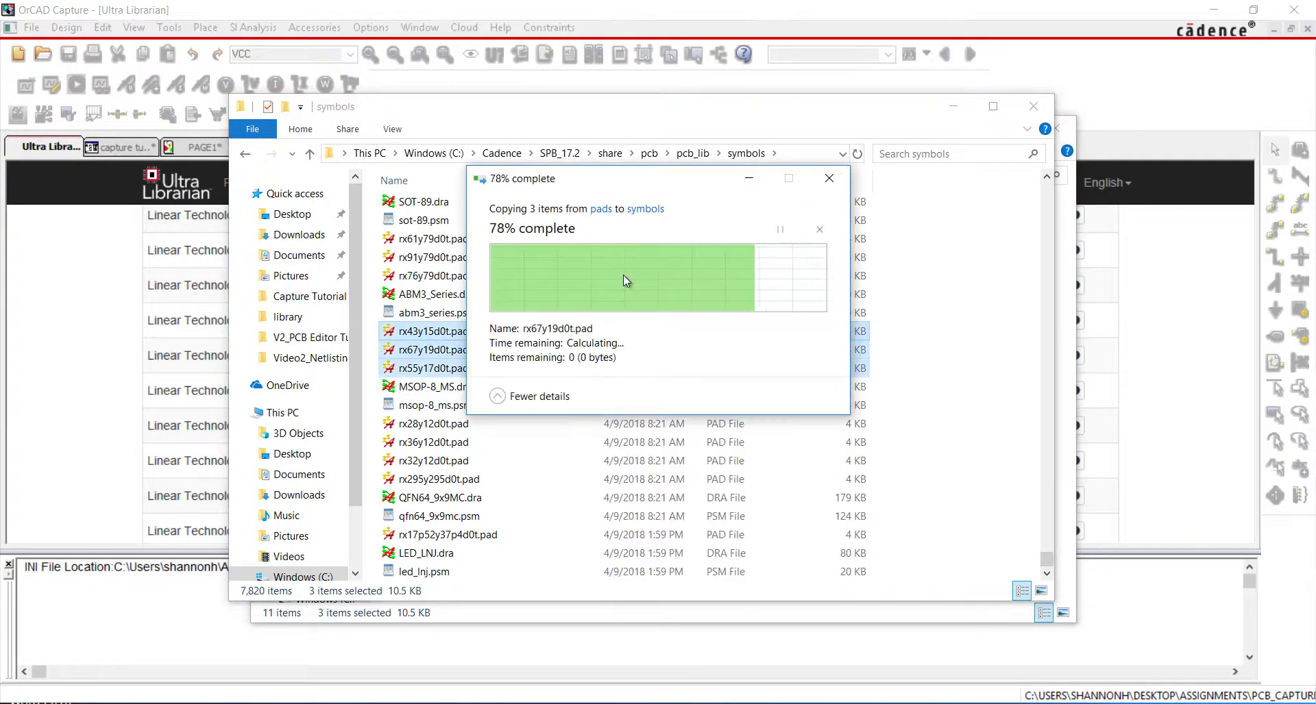
Step: Take the name MSOP-8_MS from the .dra file and paste it as U1's PCB Footprint
click(542, 387)
key(F2)
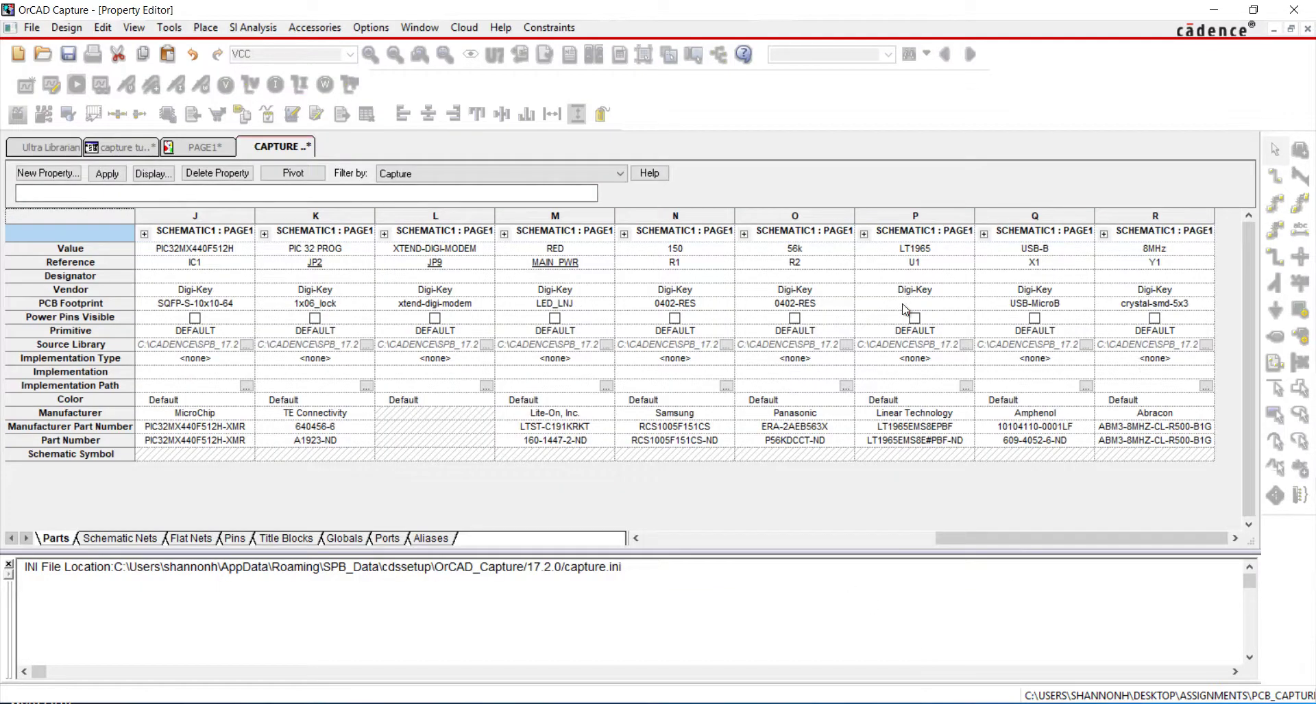
click(905, 307)
key(ctrl+v)
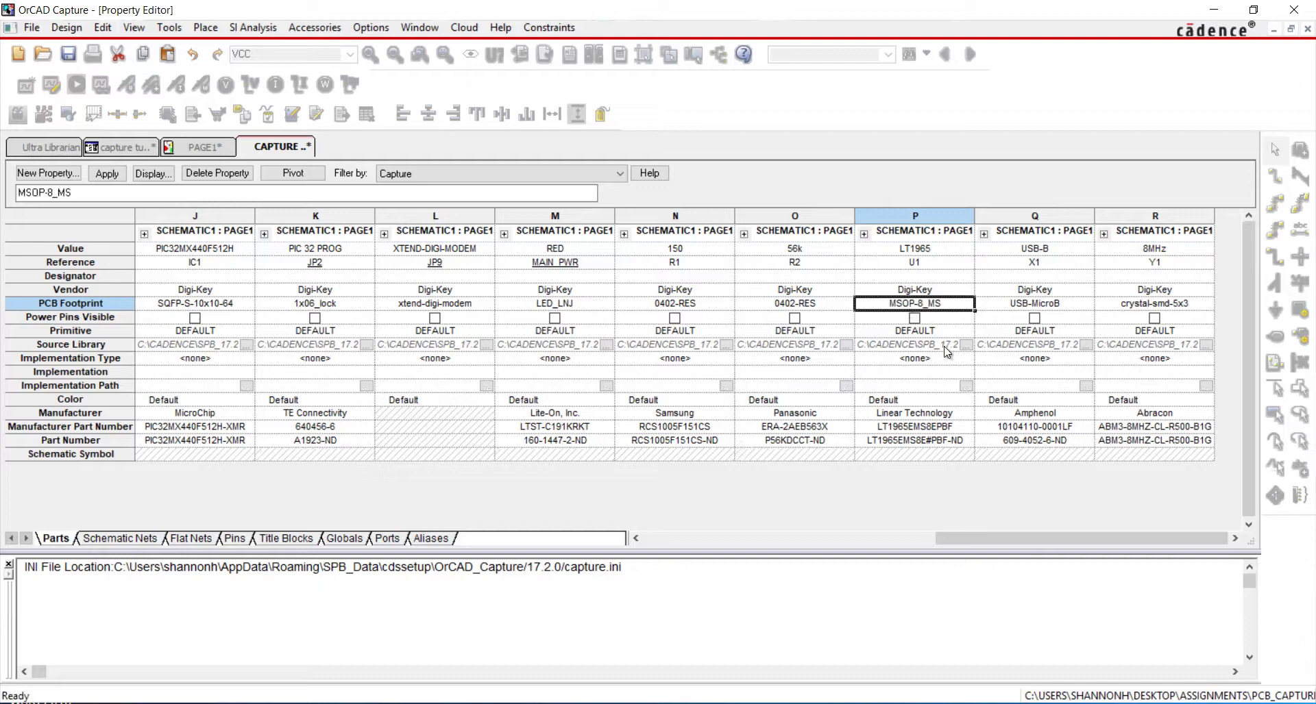
key(Return)
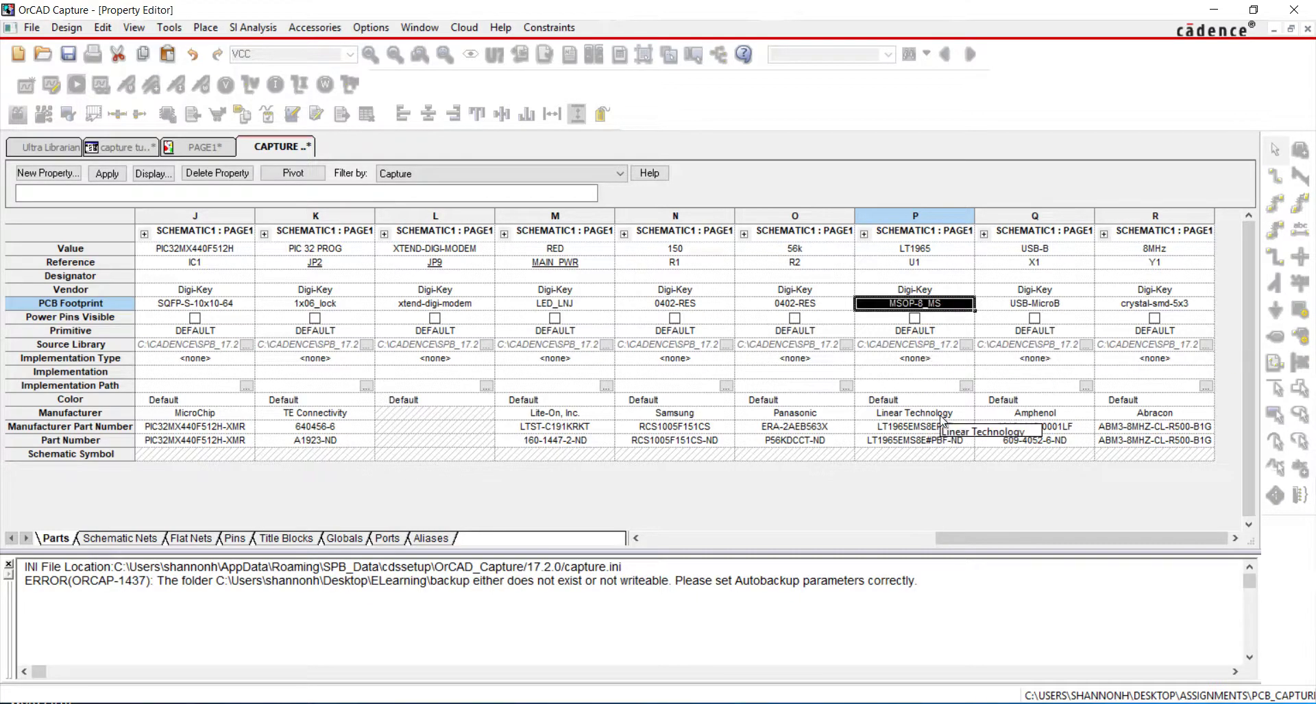
click(938, 374)
drag(986, 536, 692, 539)
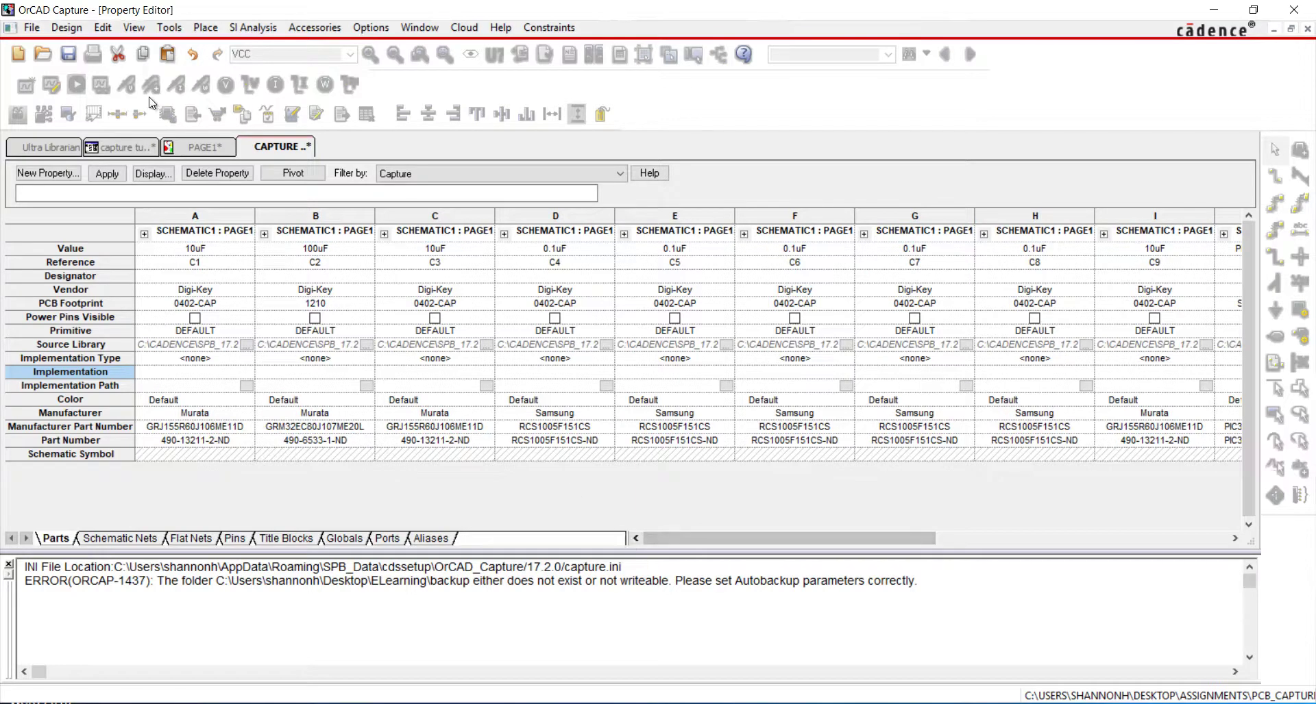
Step: Review Ultra Librarian's download directories in Edit Download Settings
click(59, 146)
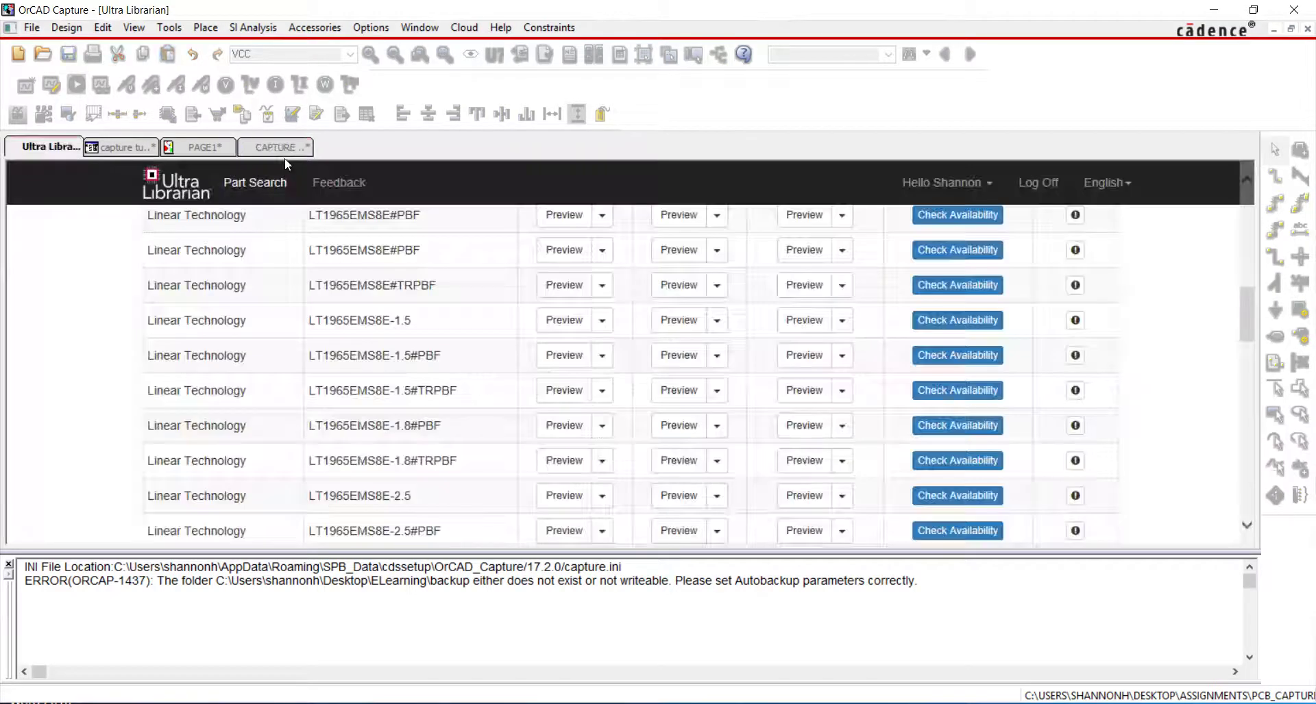
click(953, 182)
click(967, 293)
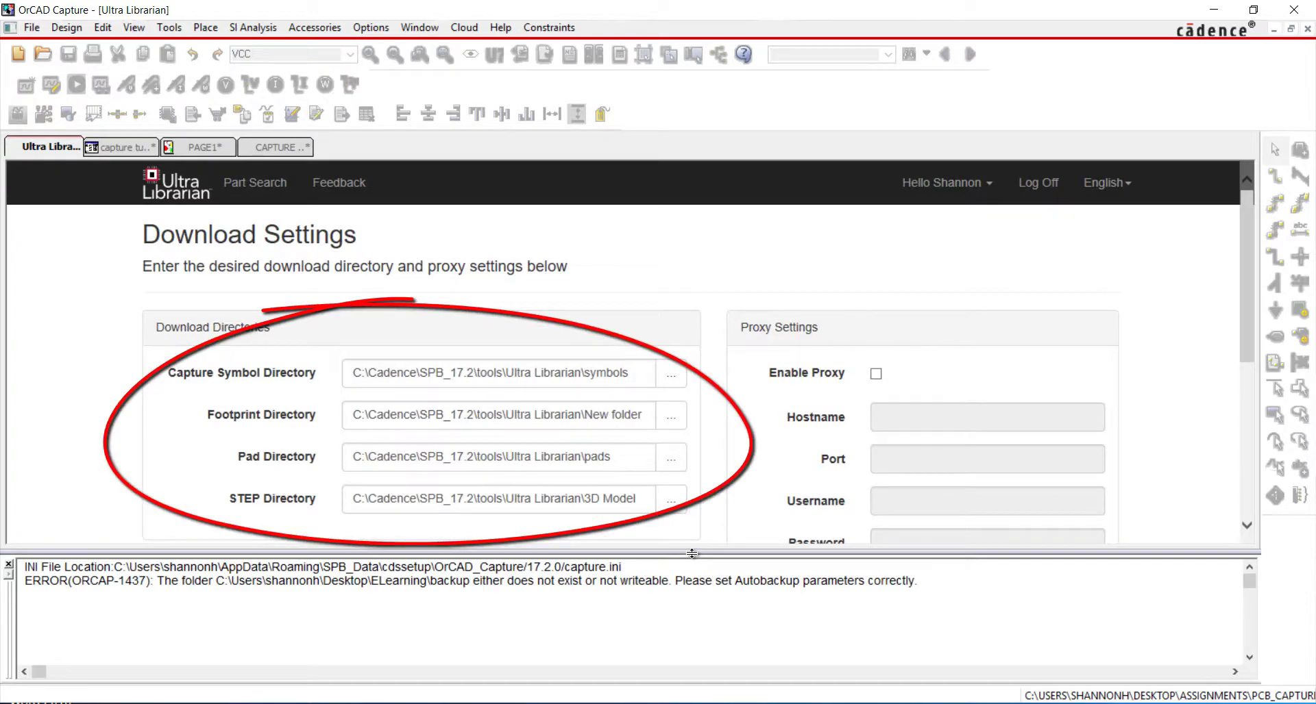
drag(692, 553, 691, 661)
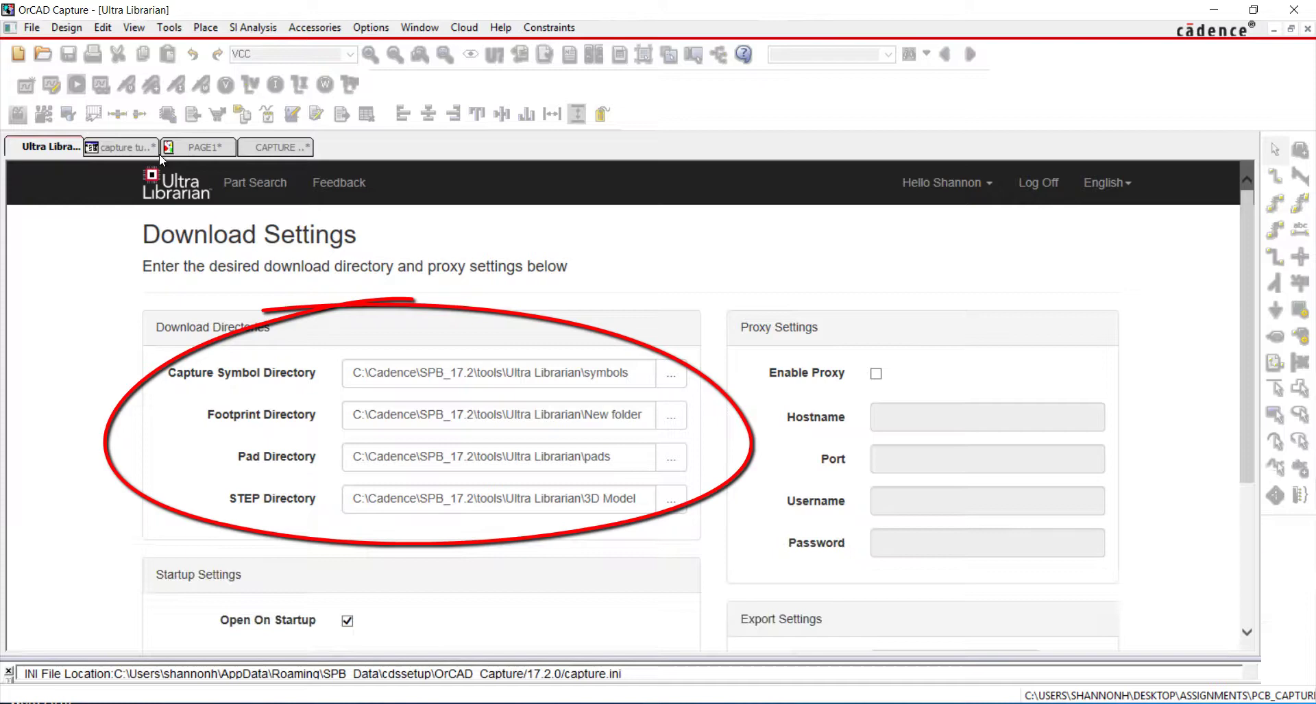
Step: Save and close the parts Property Editor sheet
click(261, 157)
right_click(267, 147)
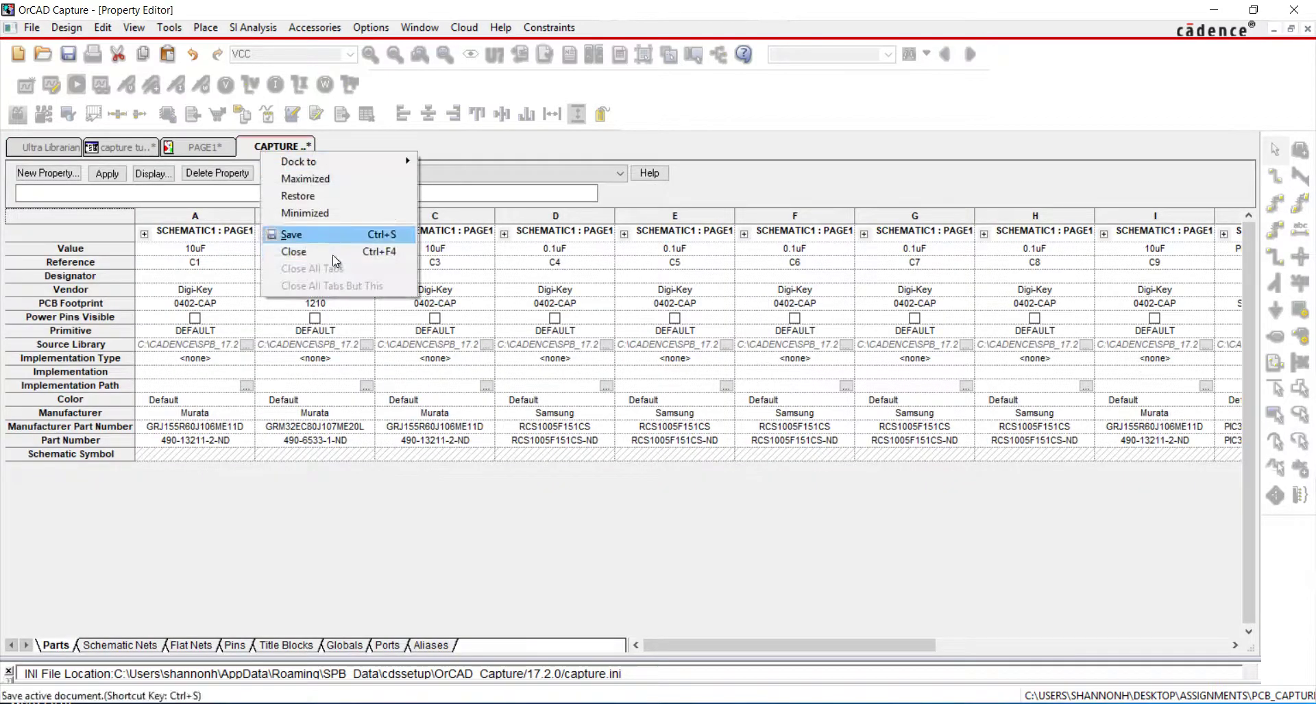
click(291, 253)
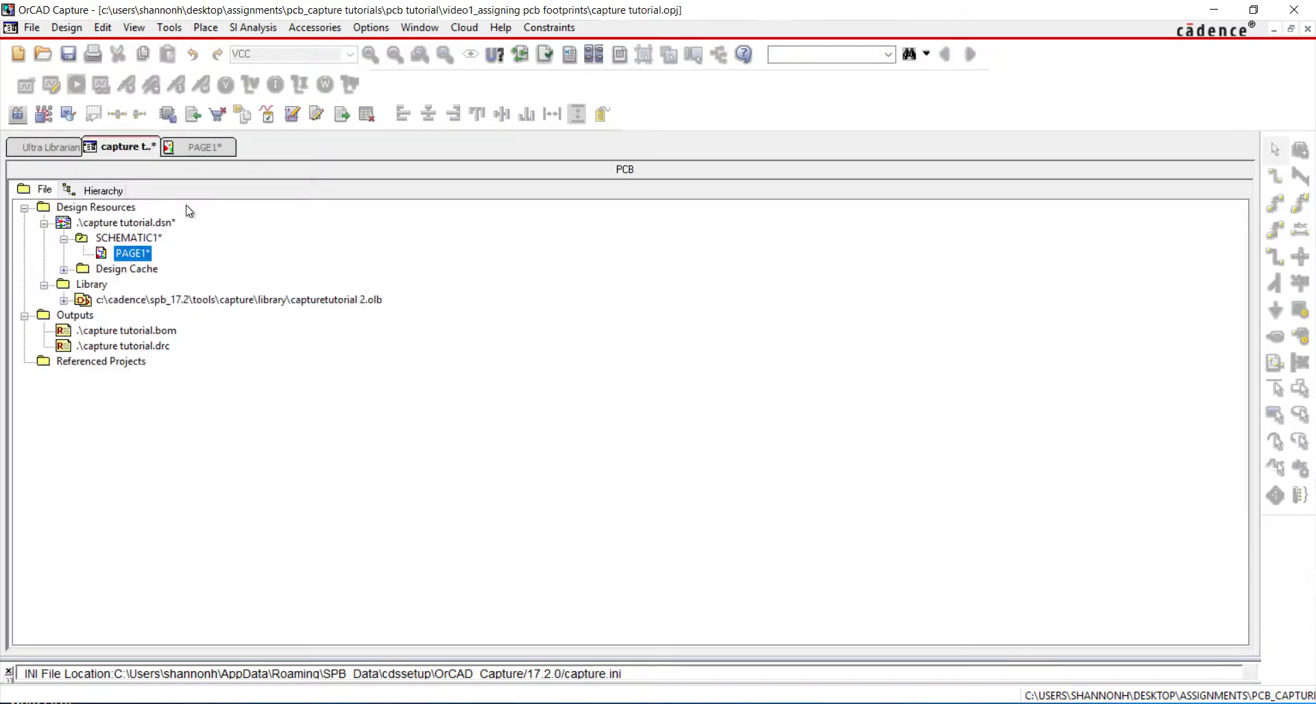